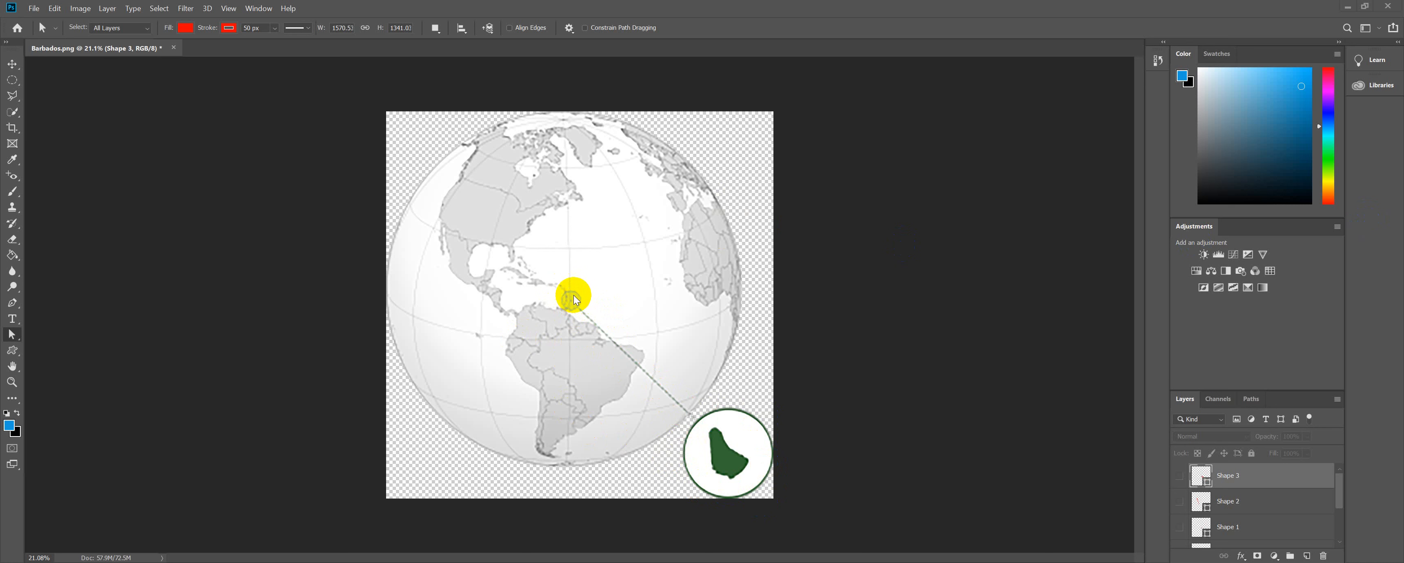
pyautogui.scroll(3, 627, 287)
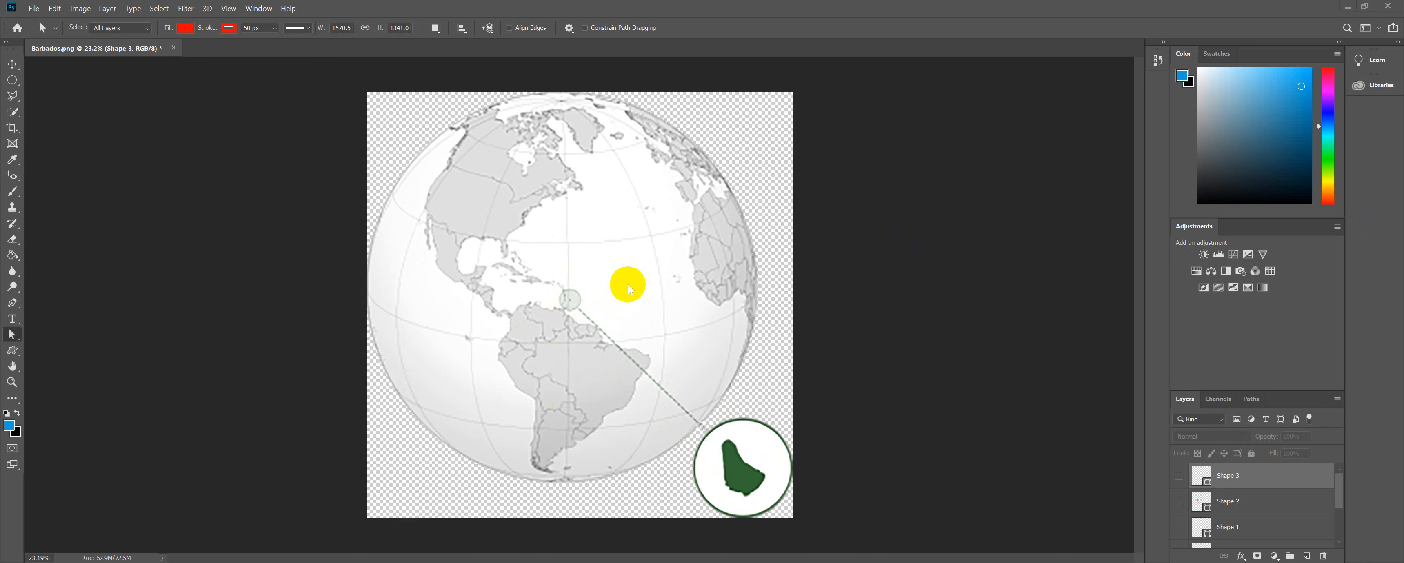
pyautogui.scroll(-13, 627, 287)
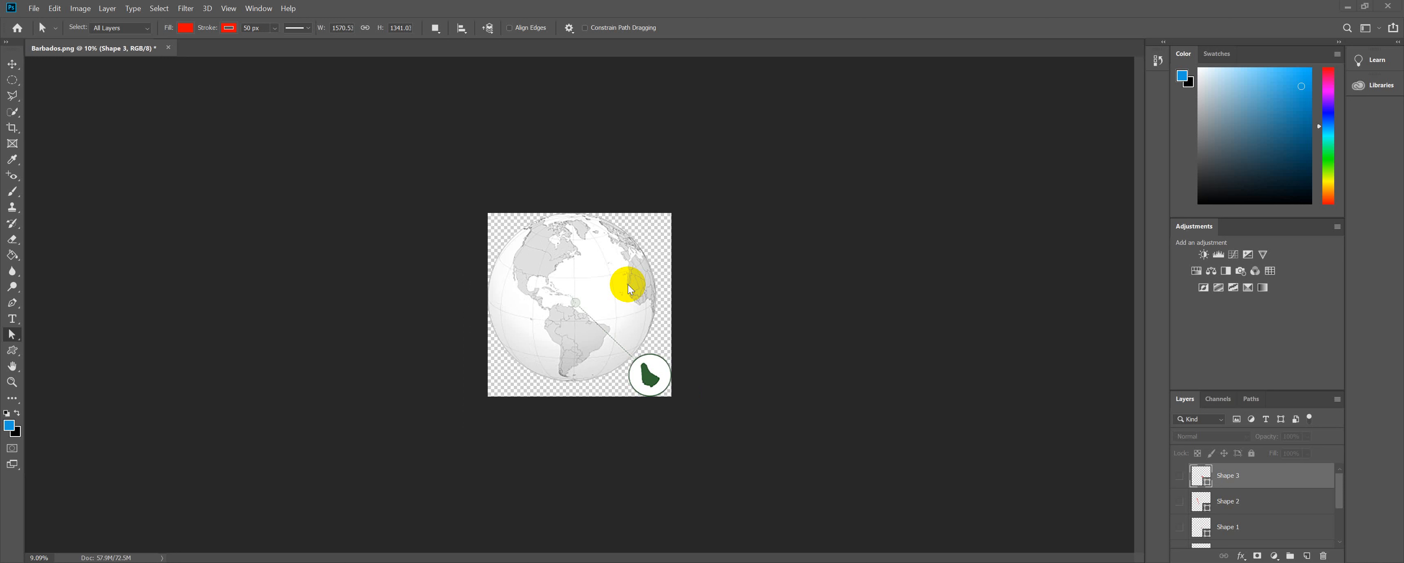
pyautogui.scroll(-6, 628, 288)
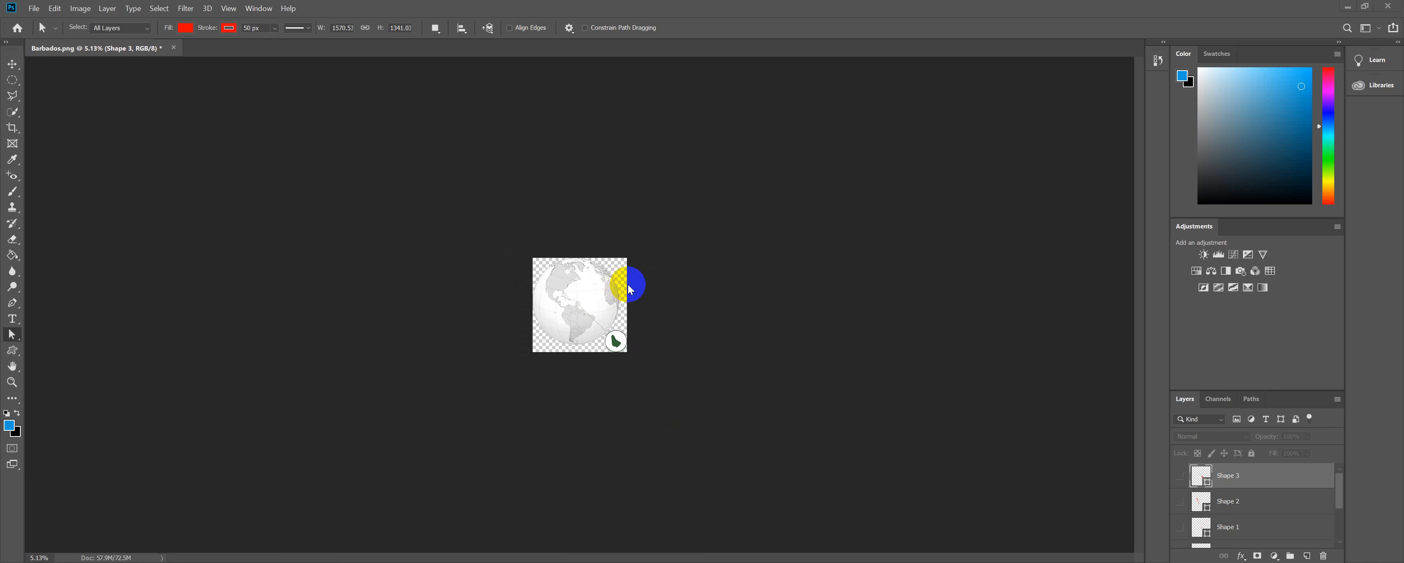
pyautogui.scroll(-1, 628, 289)
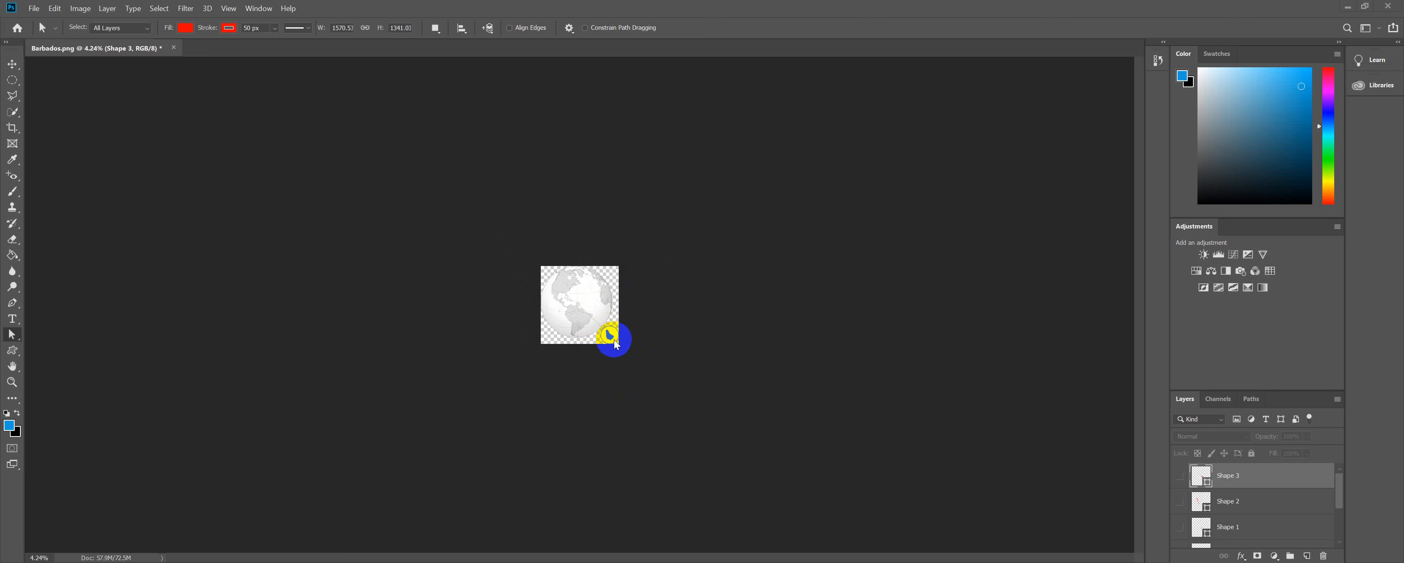
pyautogui.scroll(5, 614, 336)
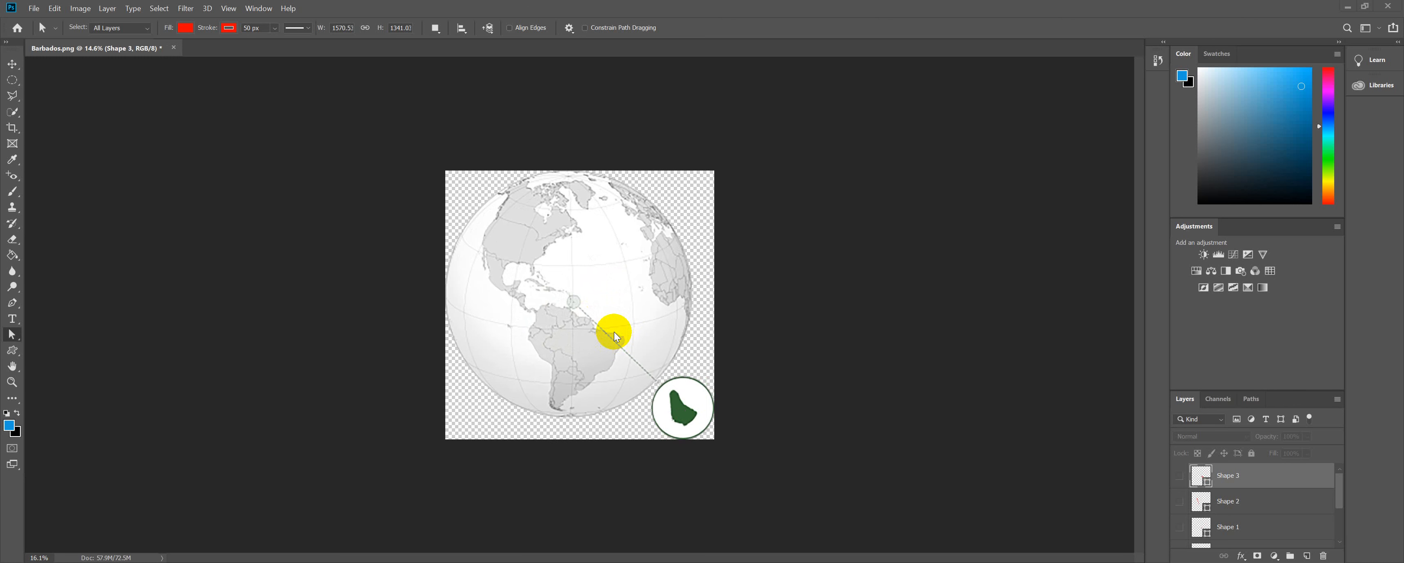
pyautogui.scroll(1, 614, 336)
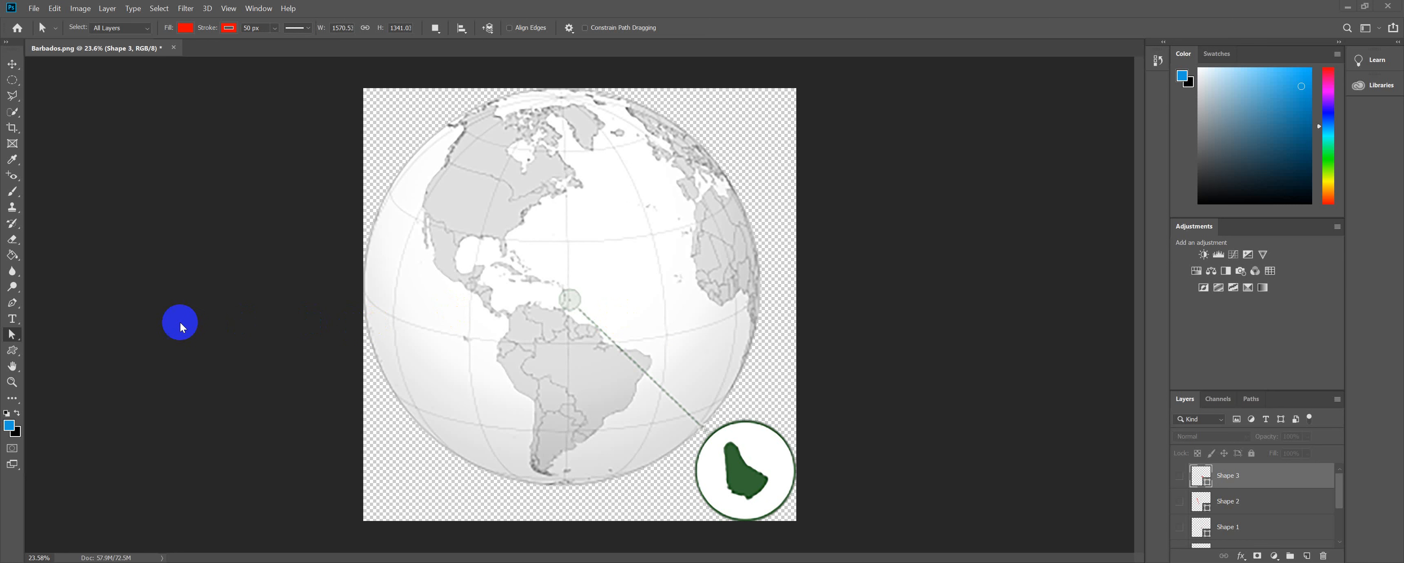
# Step: Set up the Ellipse tool in Shape mode with no fill, and check its stroke colour and line style options
pyautogui.click(13, 352)
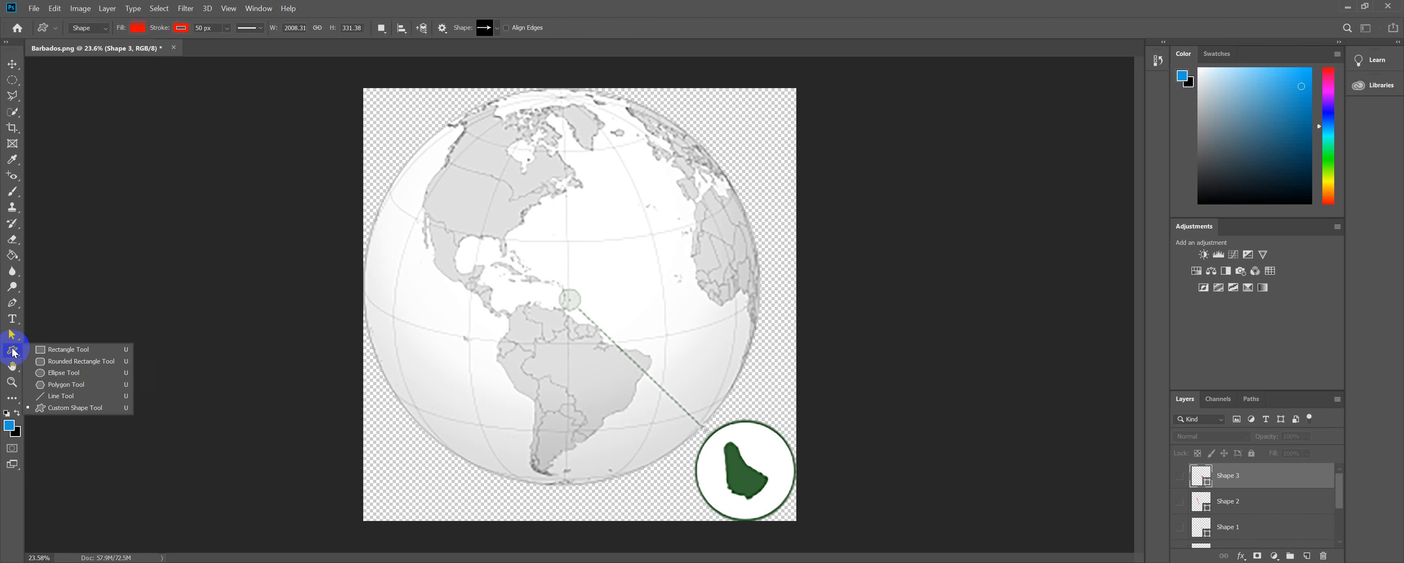
pyautogui.click(41, 373)
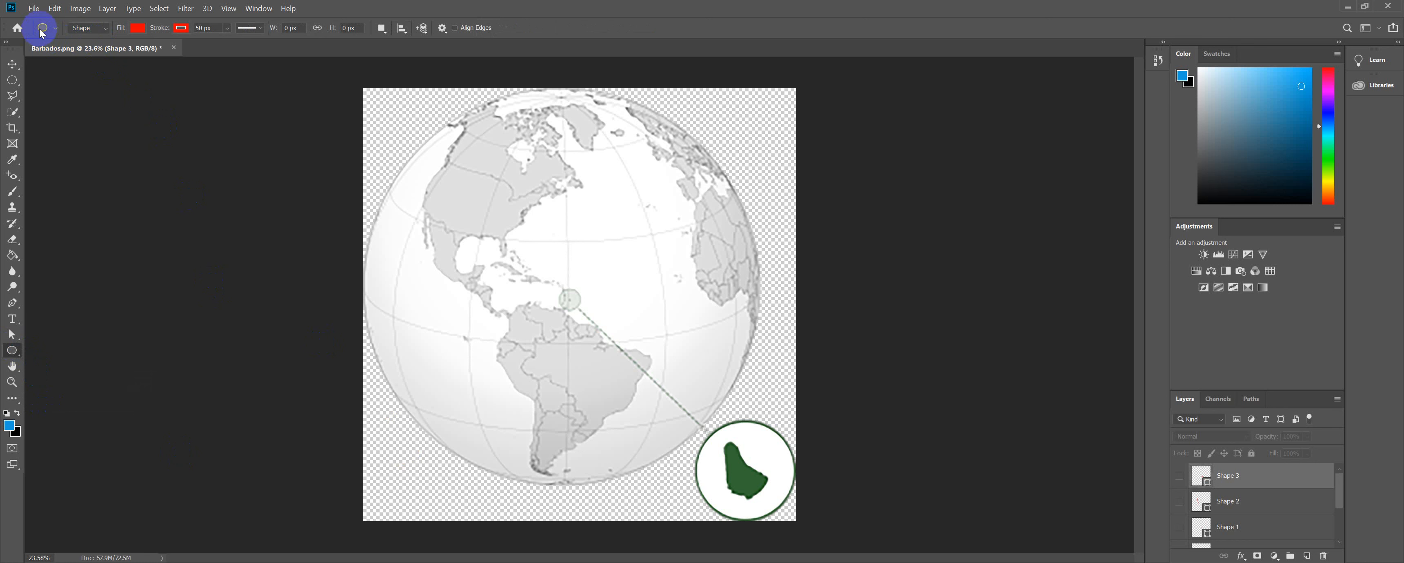
pyautogui.click(137, 30)
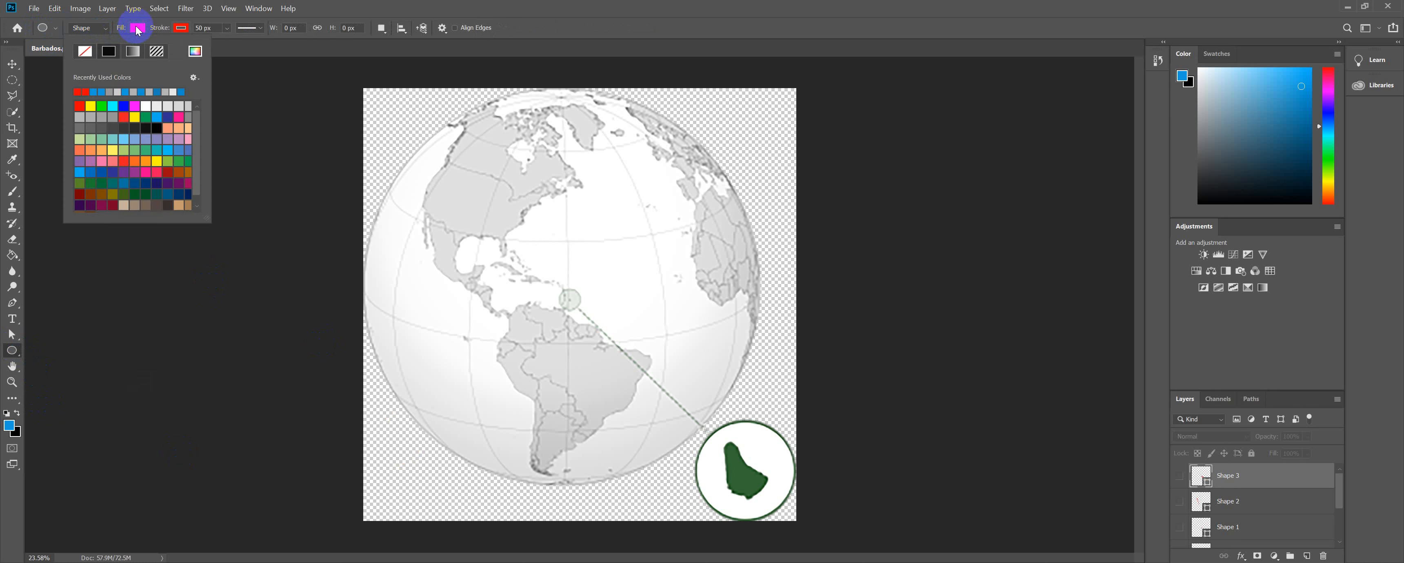
pyautogui.click(85, 53)
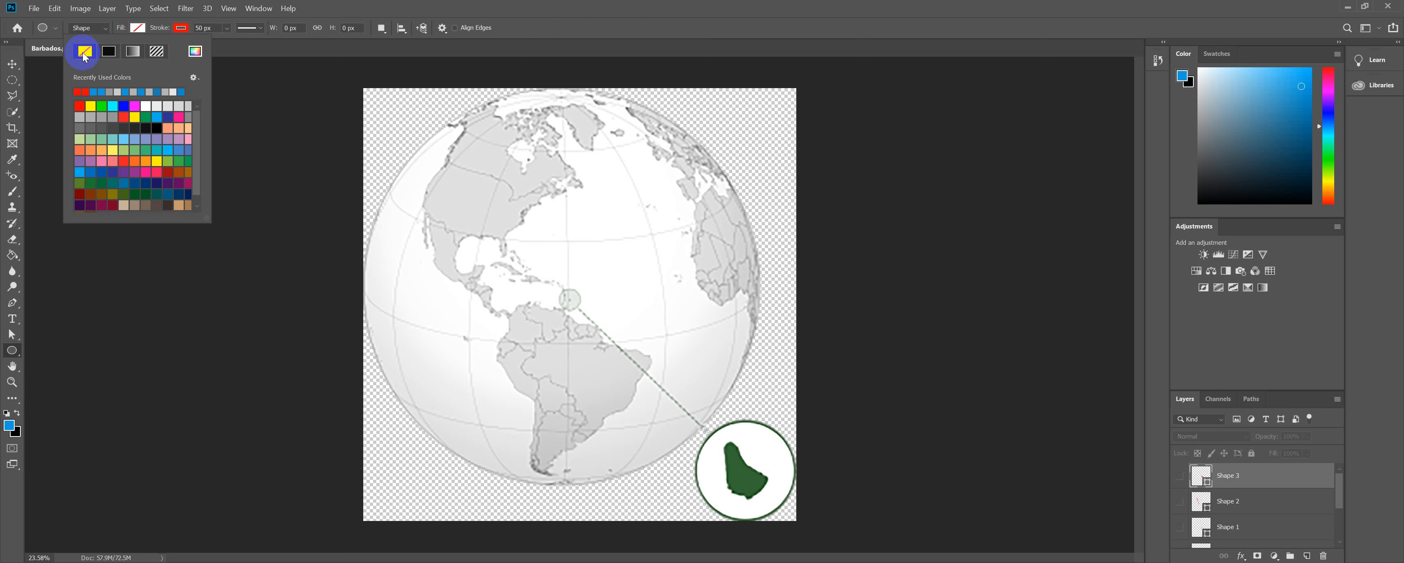
pyautogui.click(181, 28)
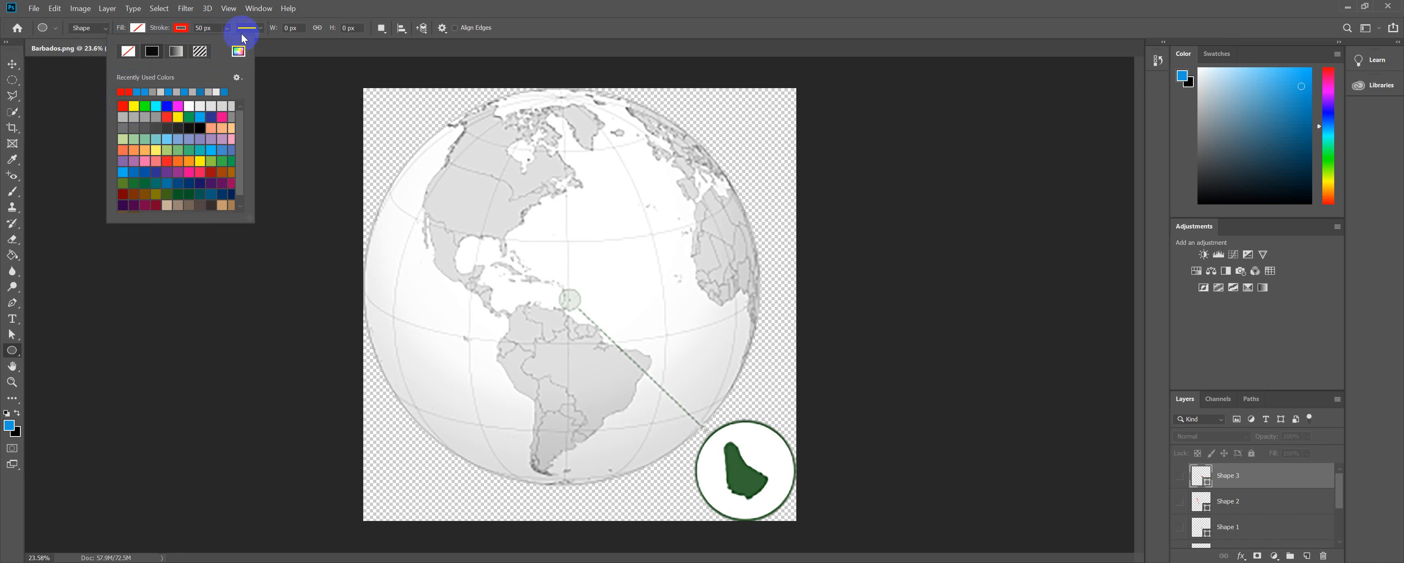
pyautogui.click(260, 27)
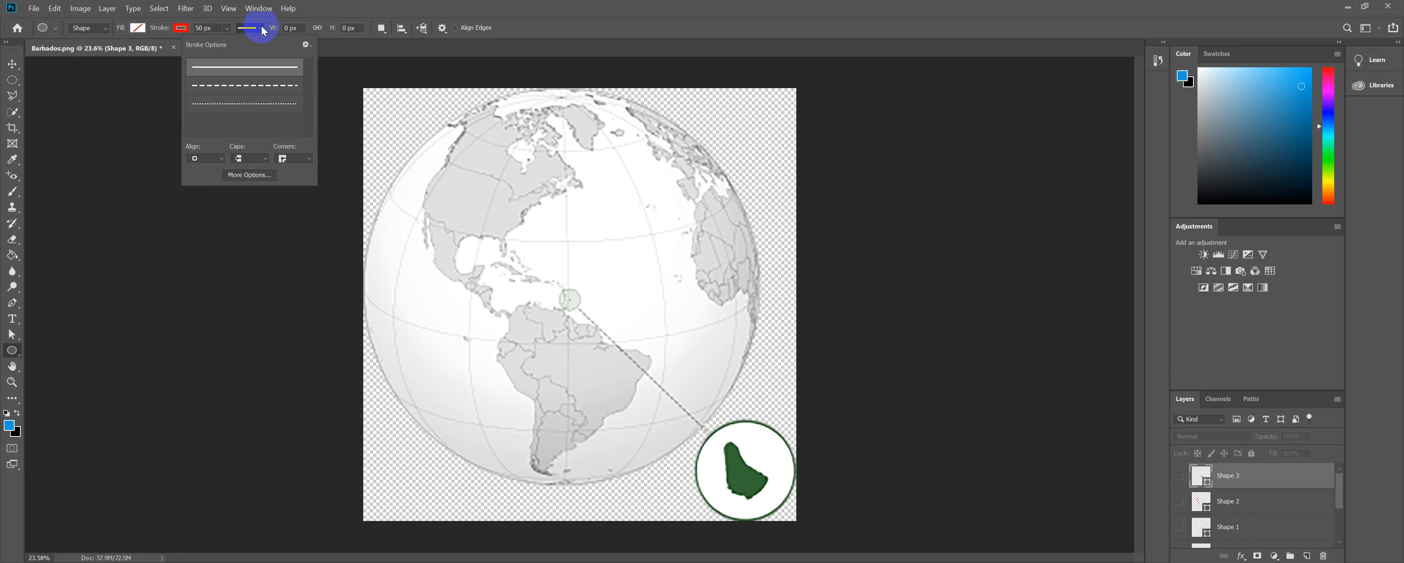
pyautogui.click(262, 29)
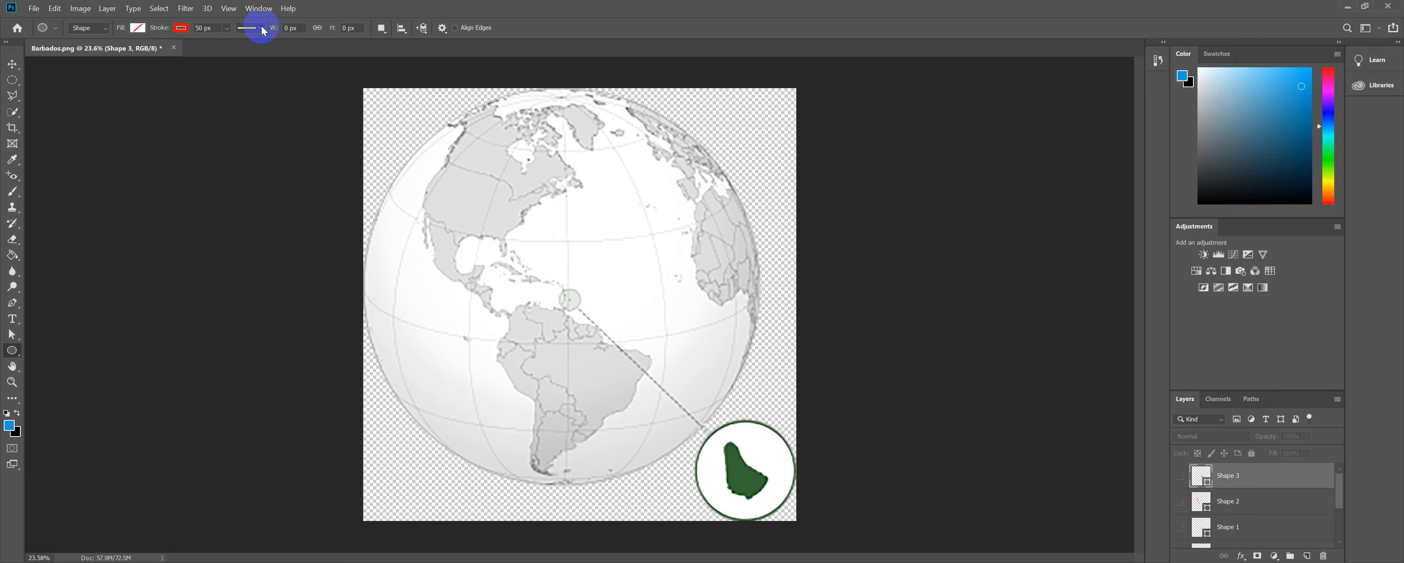
pyautogui.click(262, 28)
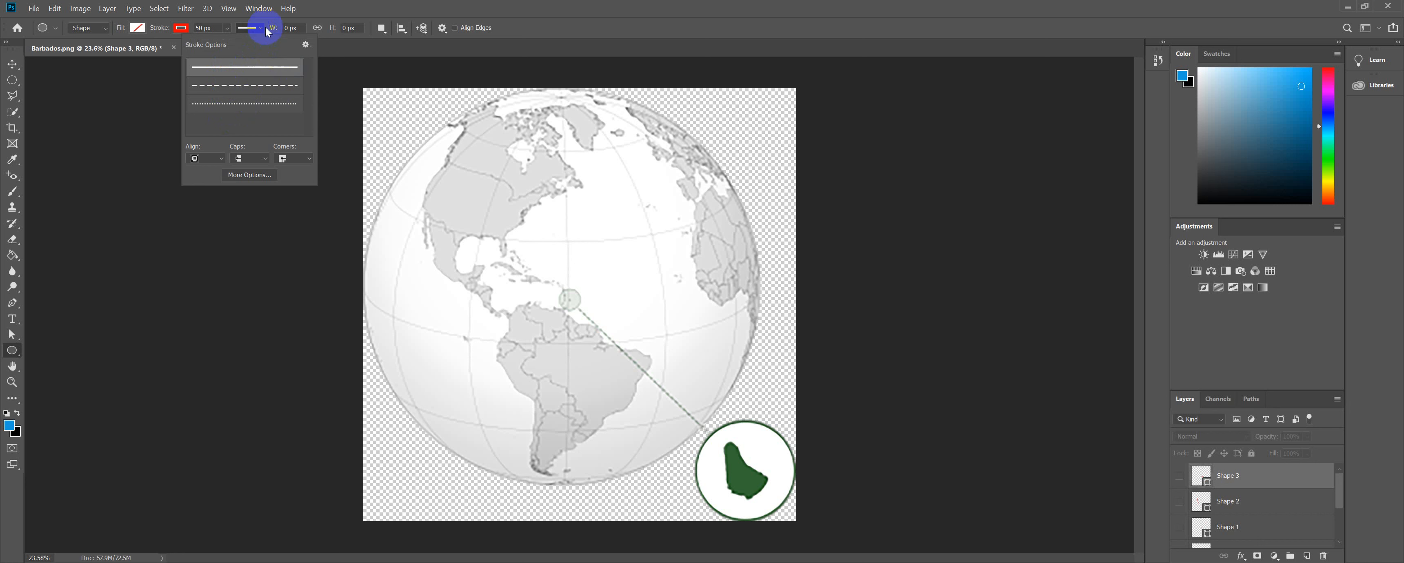
pyautogui.click(263, 27)
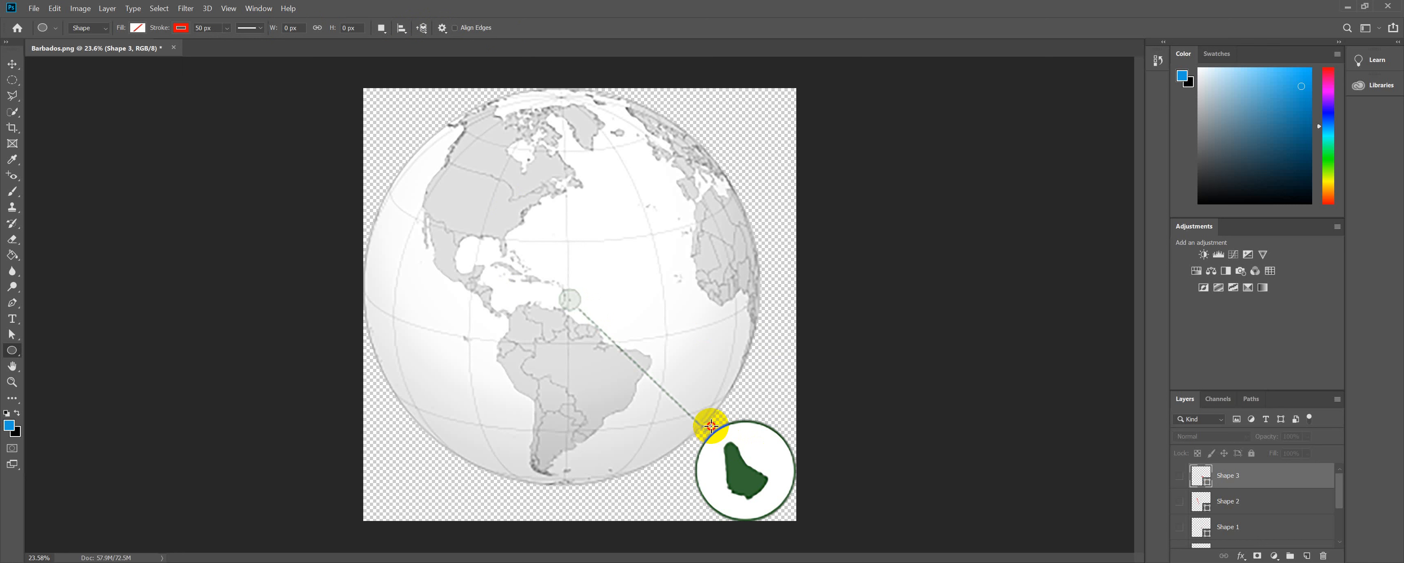
# Step: Draw a circle about 1021 px in diameter over the rim of the Barbados inset, and deselect its path
pyautogui.moveTo(712, 426); pyautogui.dragTo(808, 524)
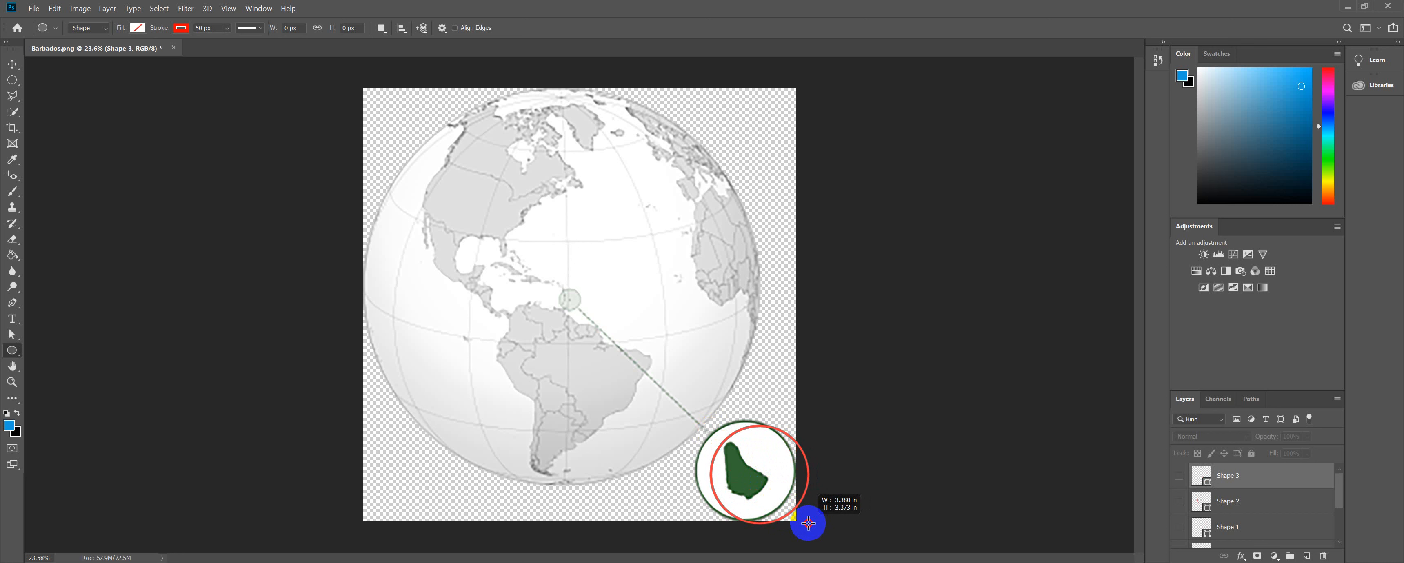
pyautogui.moveTo(808, 524); pyautogui.dragTo(835, 524)
pyautogui.press('shift')
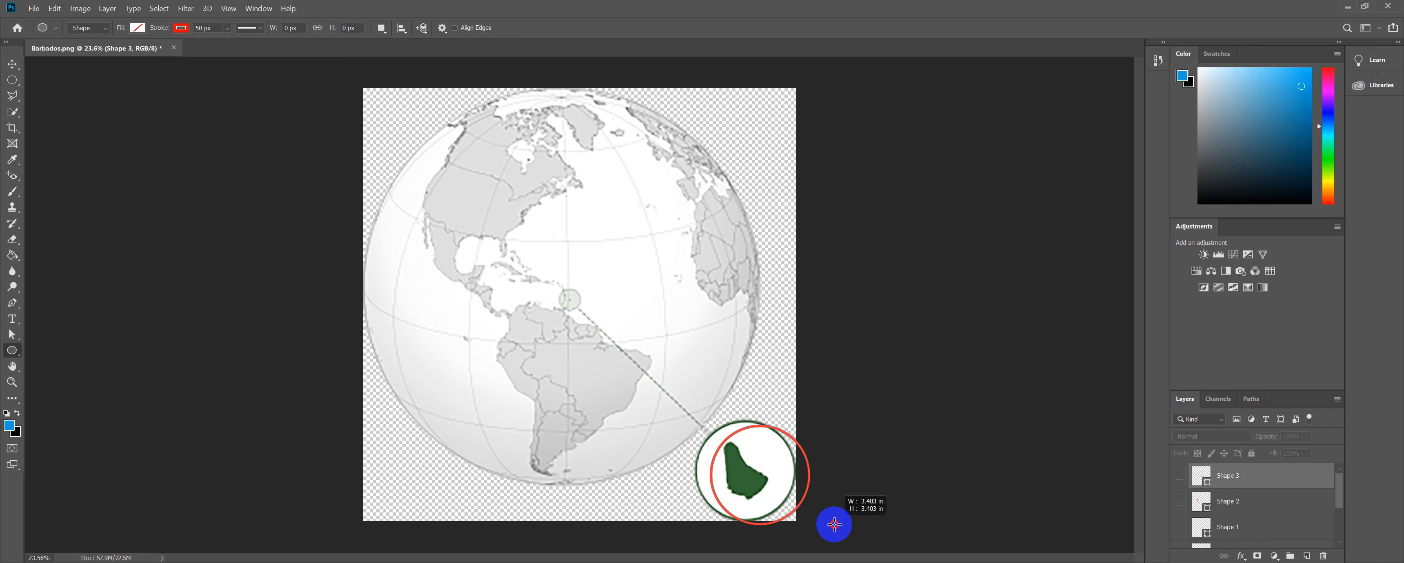
pyautogui.moveTo(834, 524); pyautogui.dragTo(820, 521)
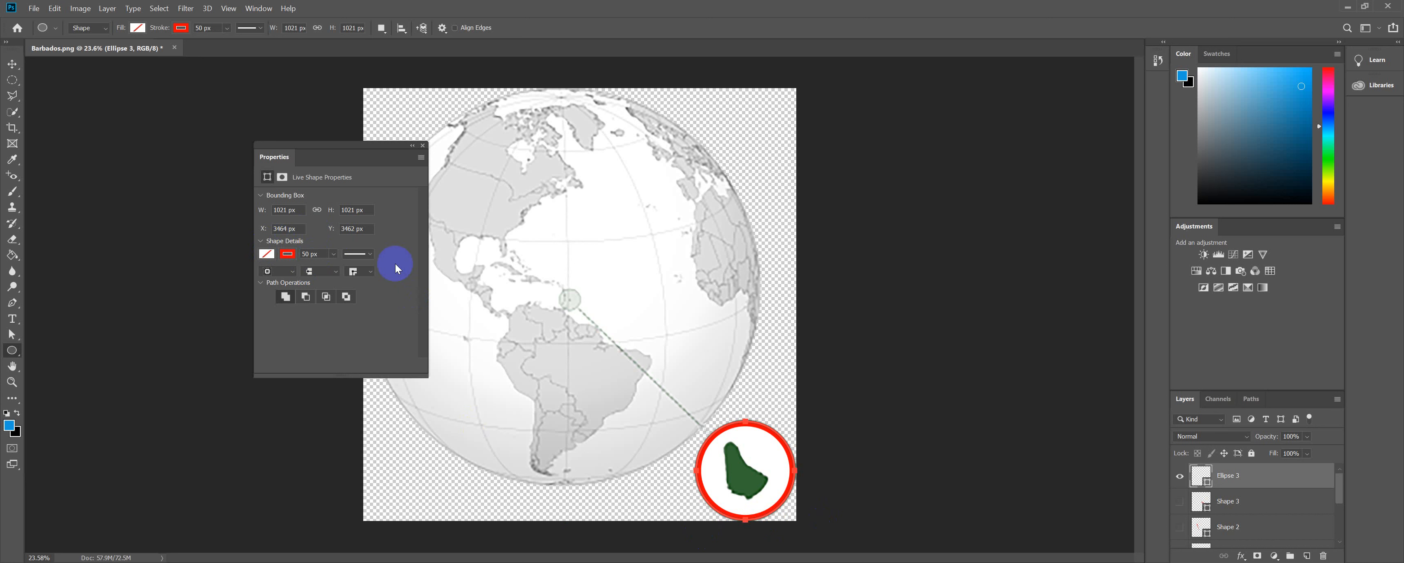
pyautogui.click(305, 298)
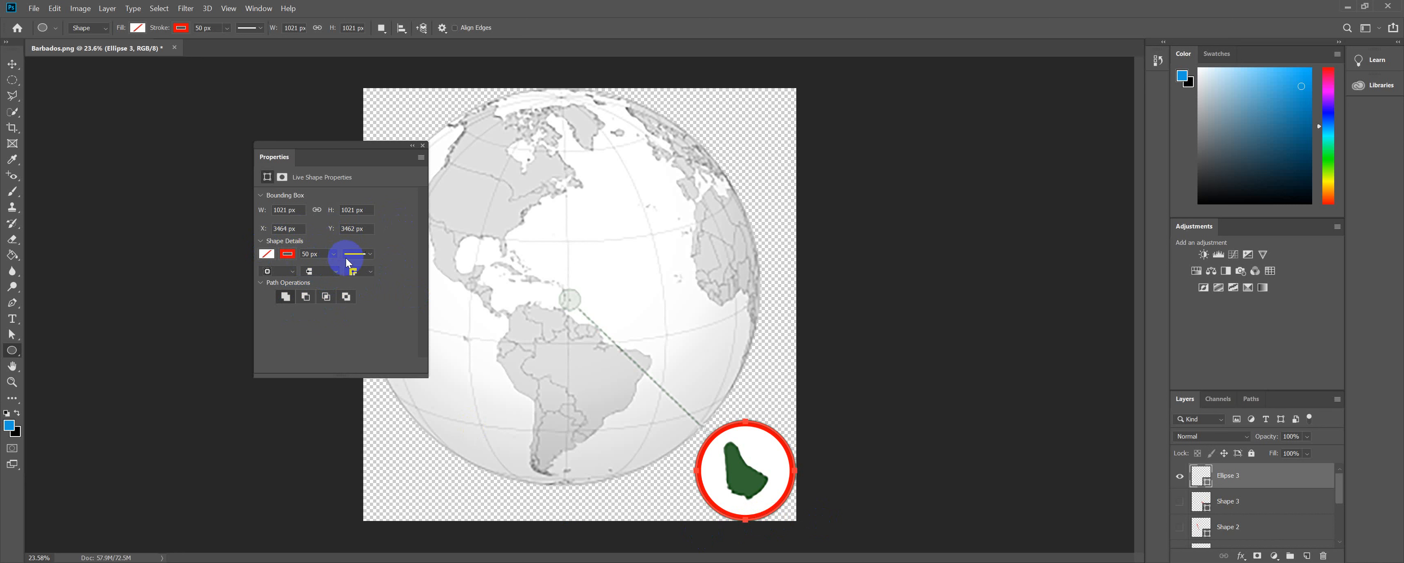
pyautogui.click(423, 146)
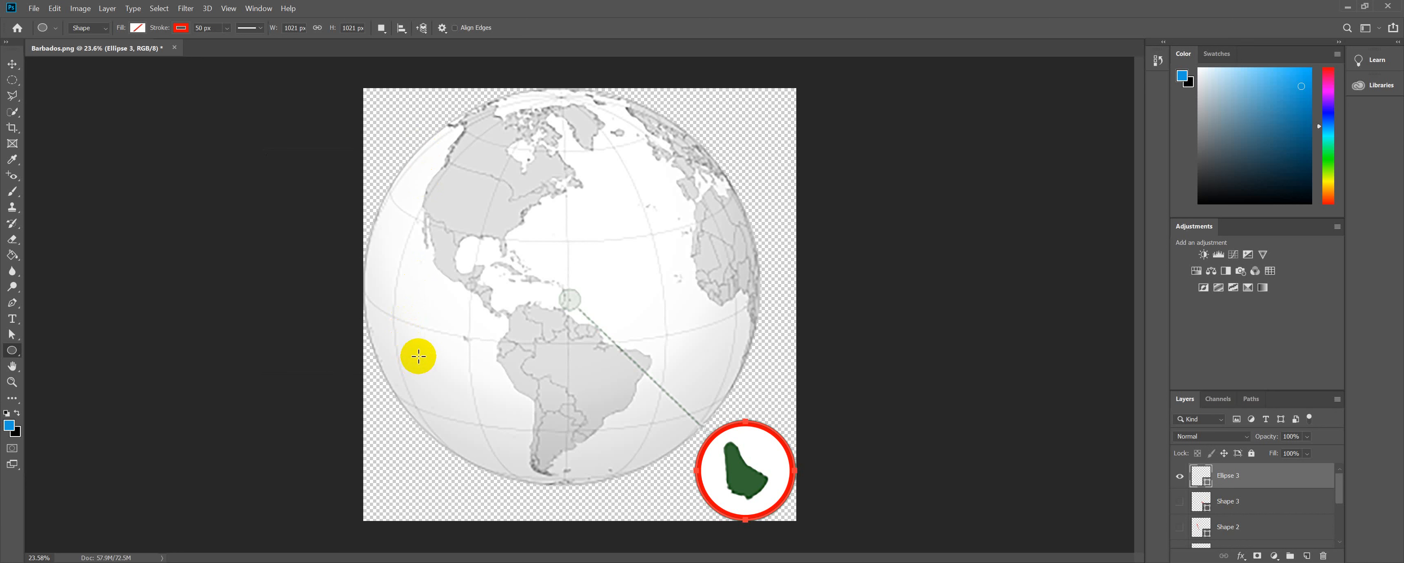
pyautogui.click(24, 336)
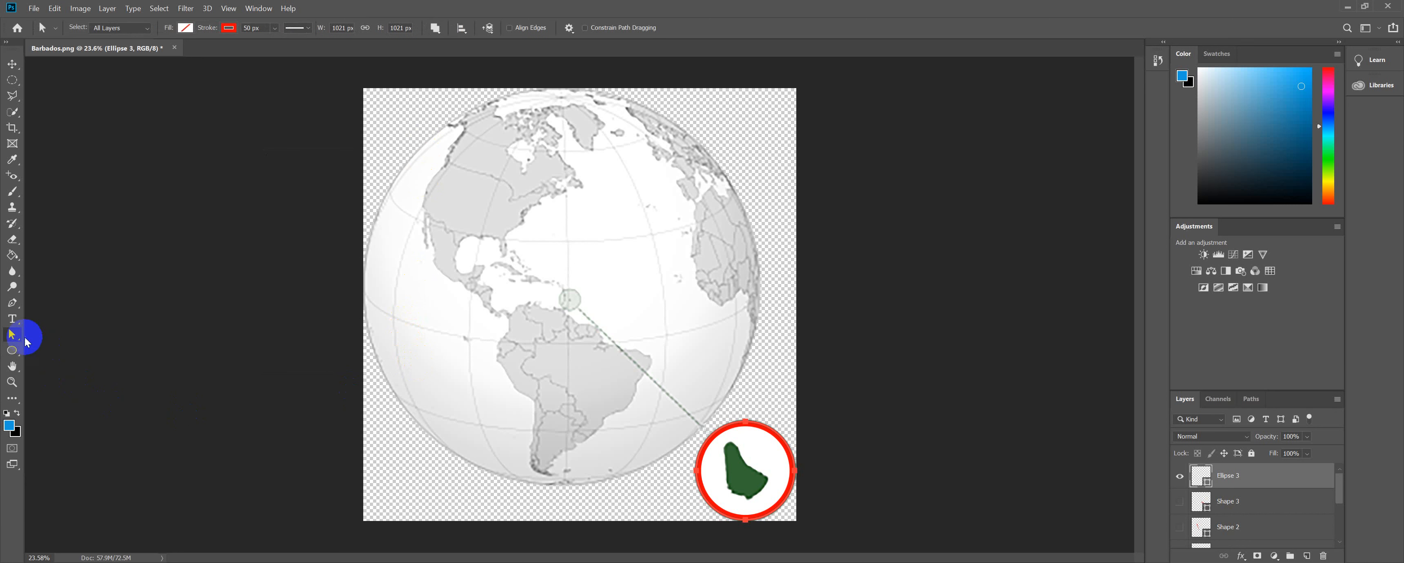
pyautogui.click(13, 335)
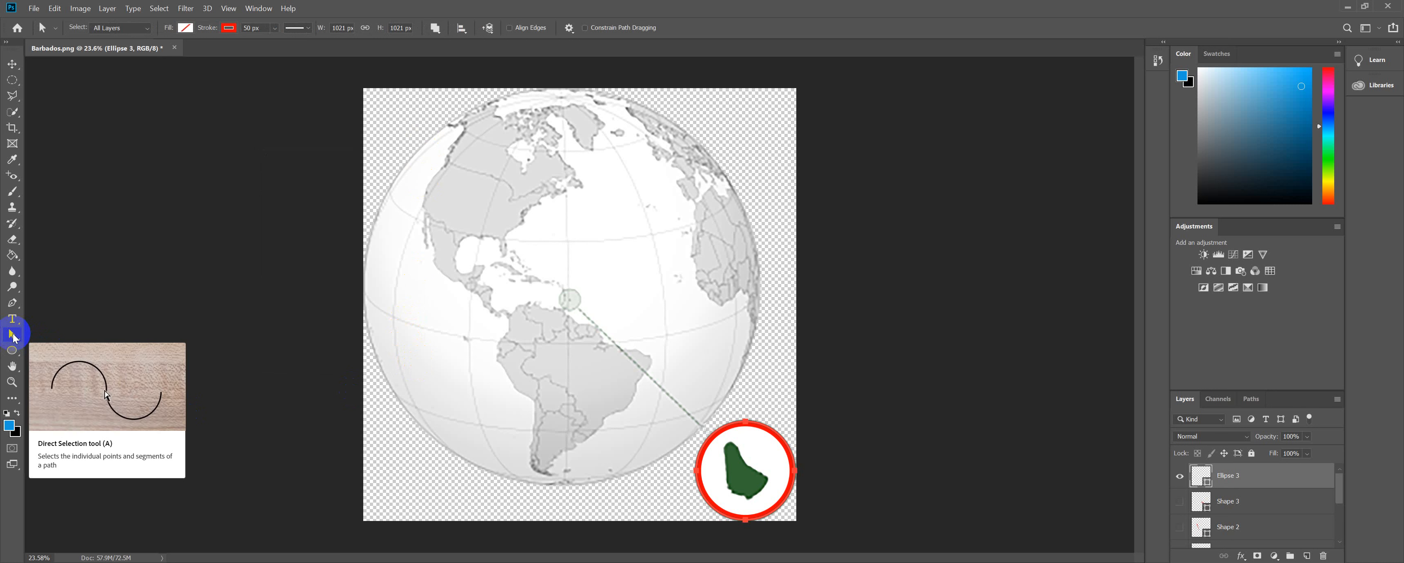
pyautogui.click(564, 349)
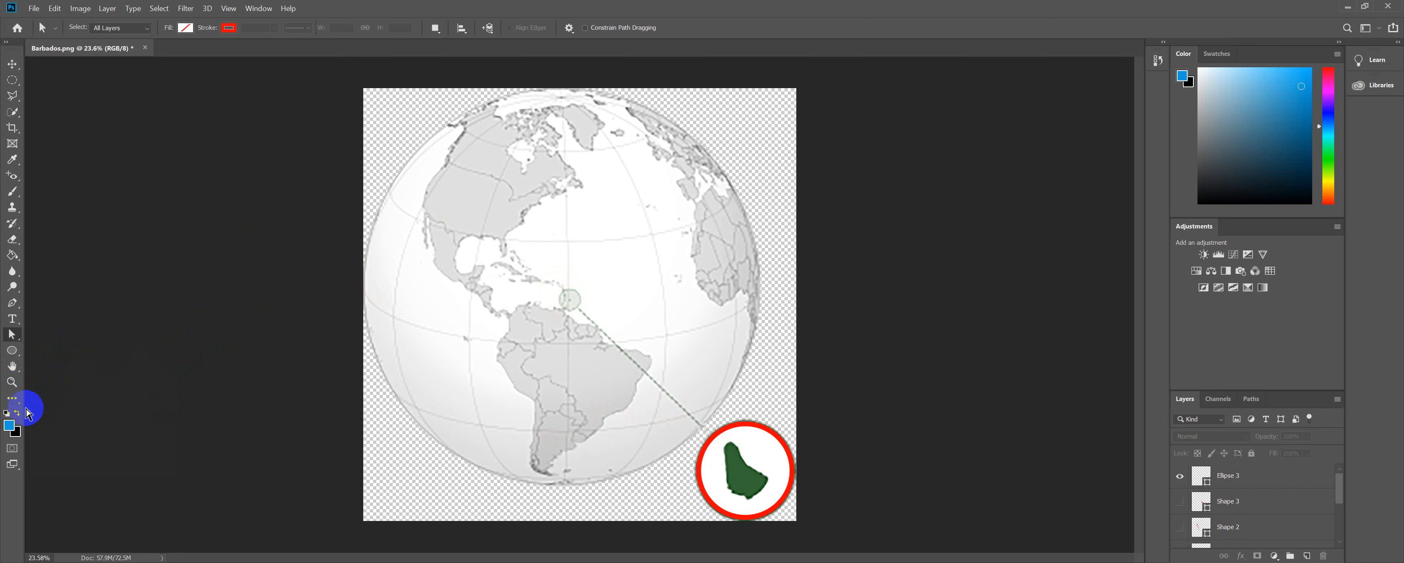
# Step: Draw a second ellipse shape, a circle about 212 px in diameter, over the small circle marking Barbados on the globe
pyautogui.click(11, 352)
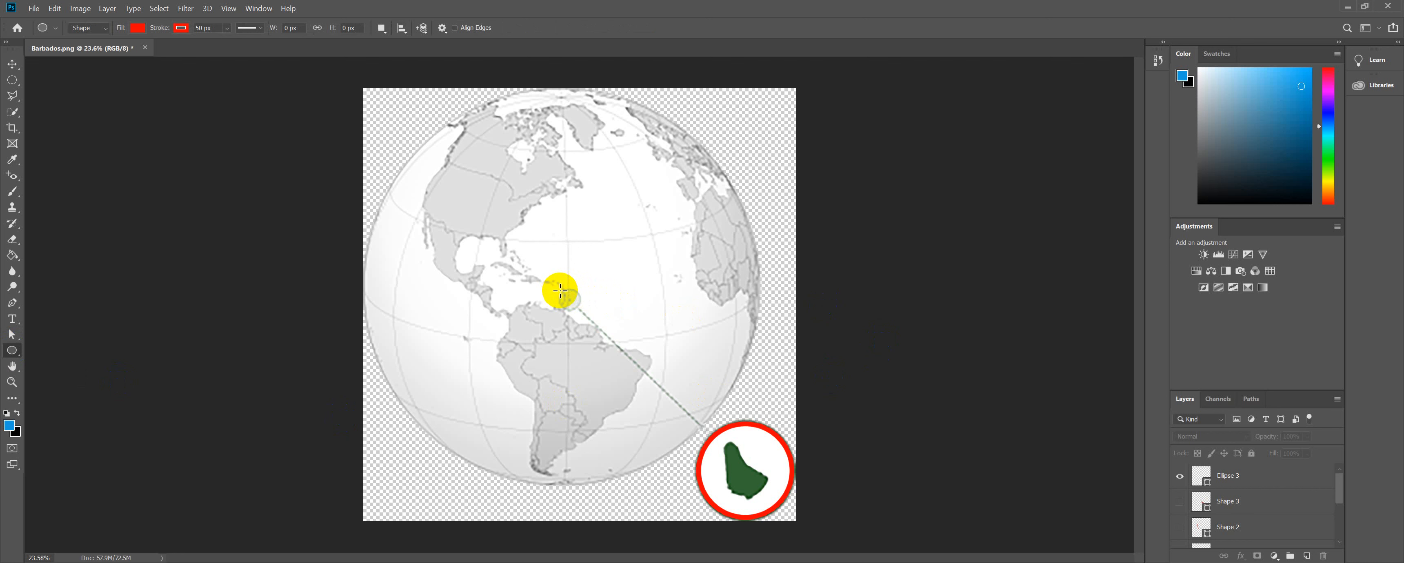
pyautogui.moveTo(560, 290); pyautogui.dragTo(582, 312)
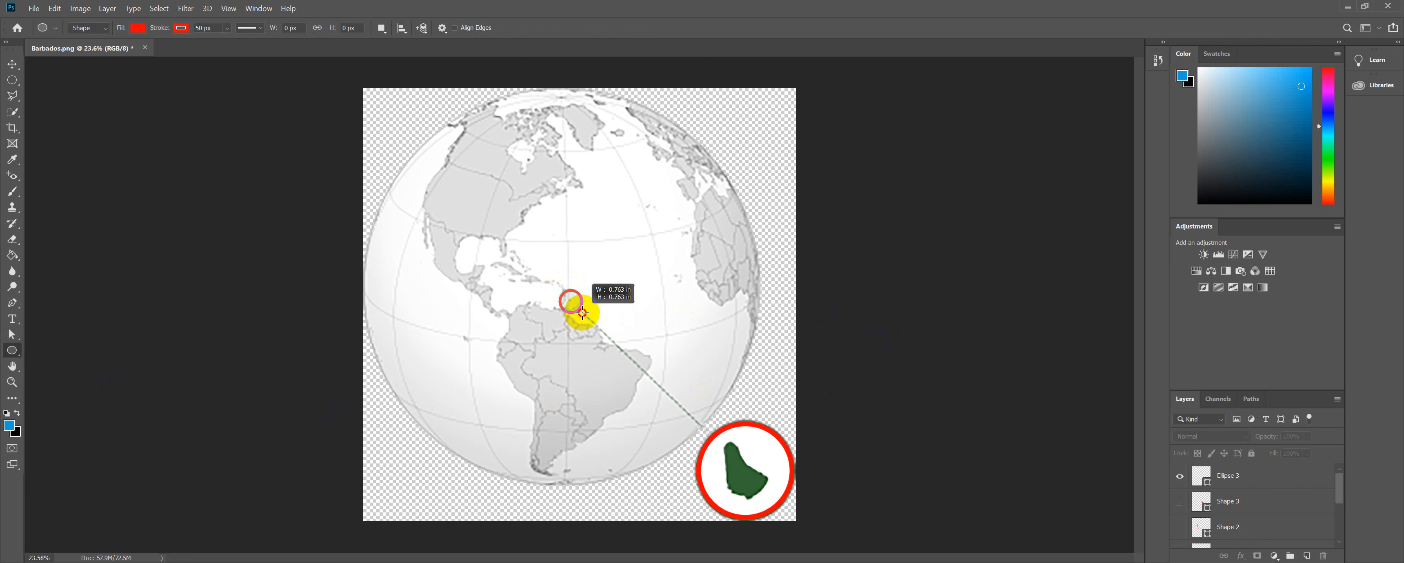
pyautogui.moveTo(582, 313); pyautogui.dragTo(588, 310)
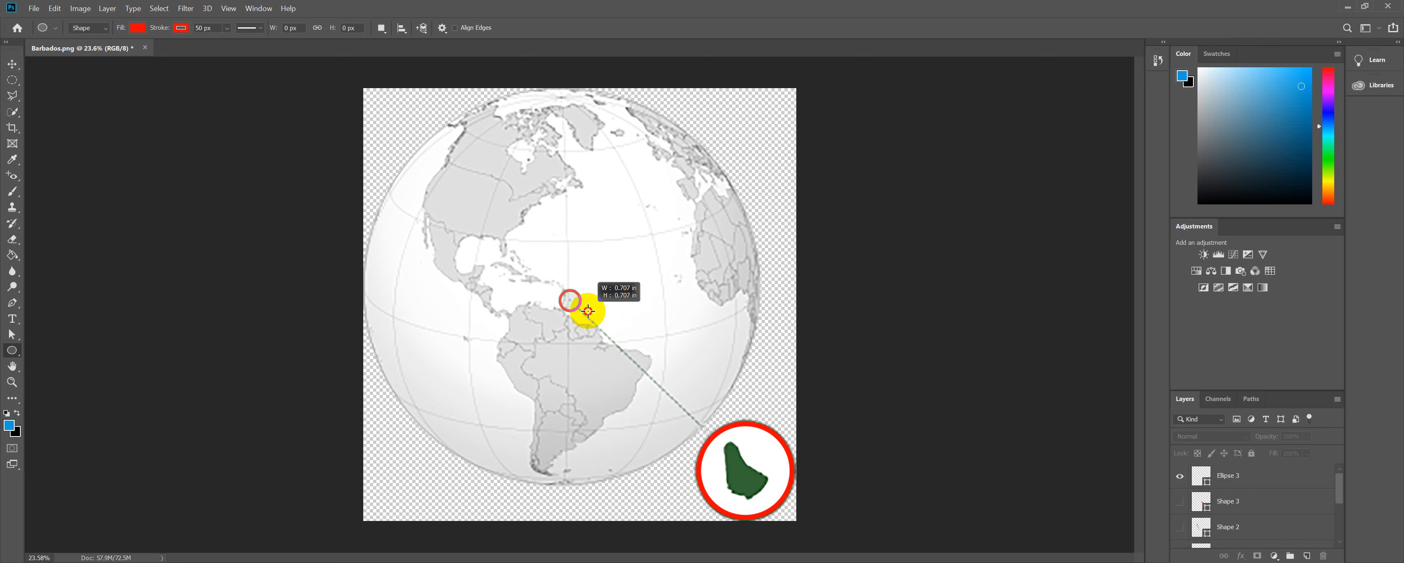
pyautogui.moveTo(588, 311); pyautogui.dragTo(590, 309)
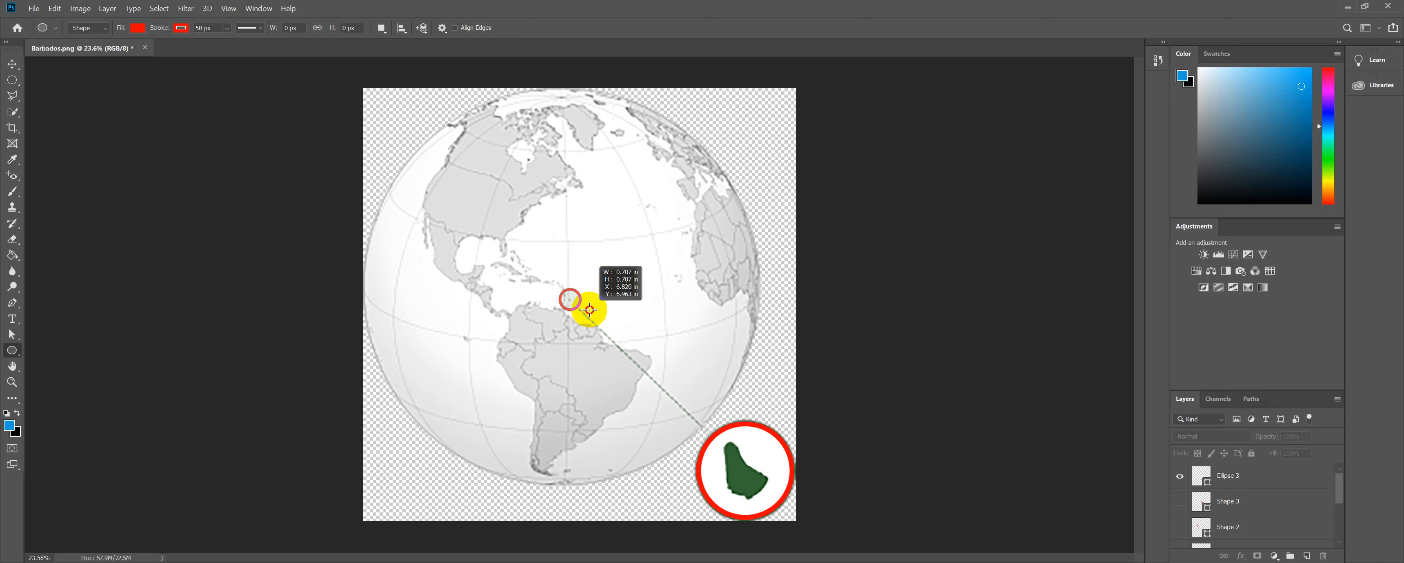
pyautogui.moveTo(590, 309); pyautogui.dragTo(589, 309)
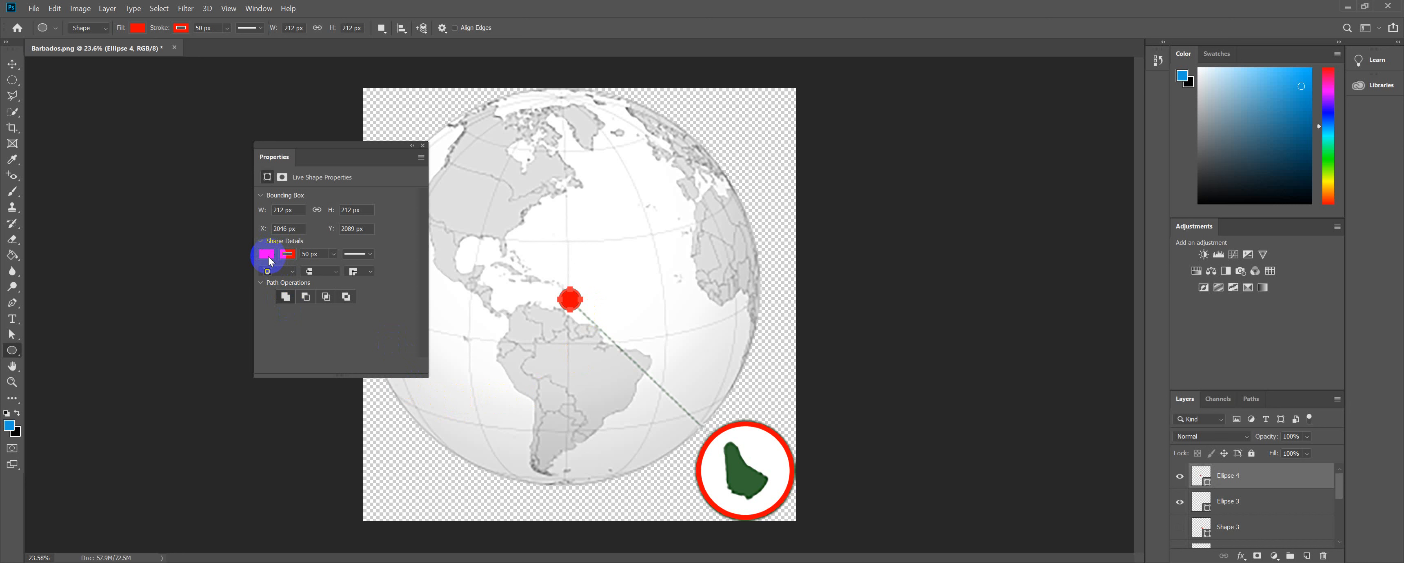
# Step: Remove the stroke from the small circle on the globe
pyautogui.click(289, 255)
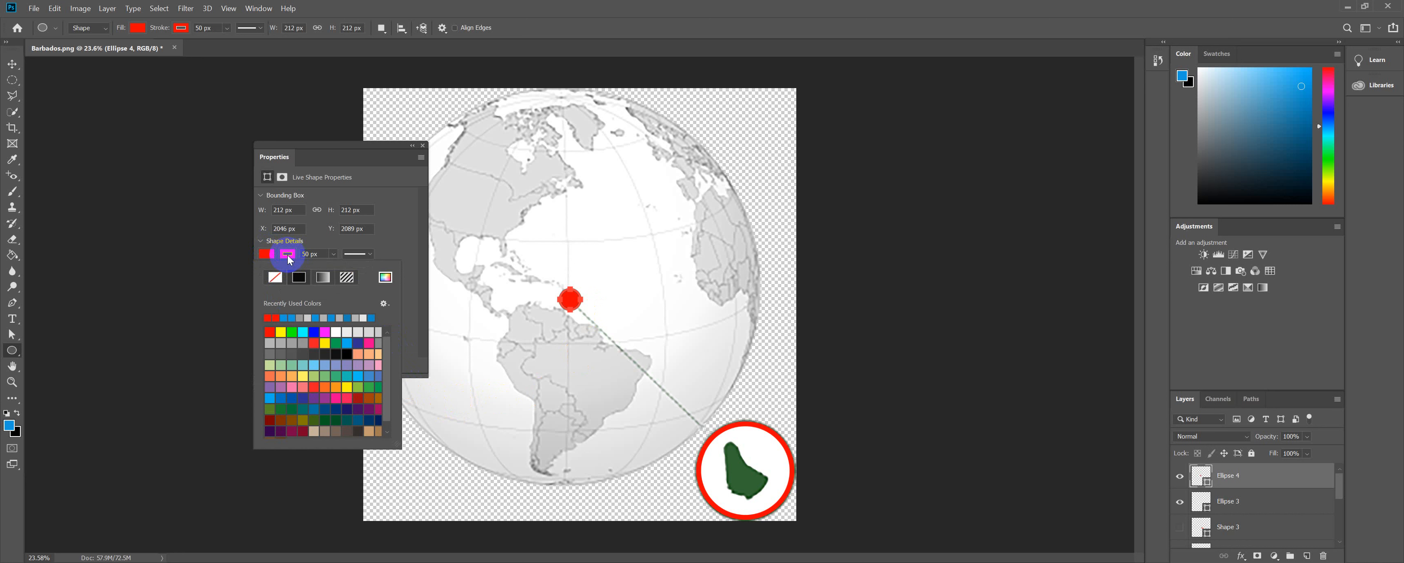
pyautogui.click(275, 278)
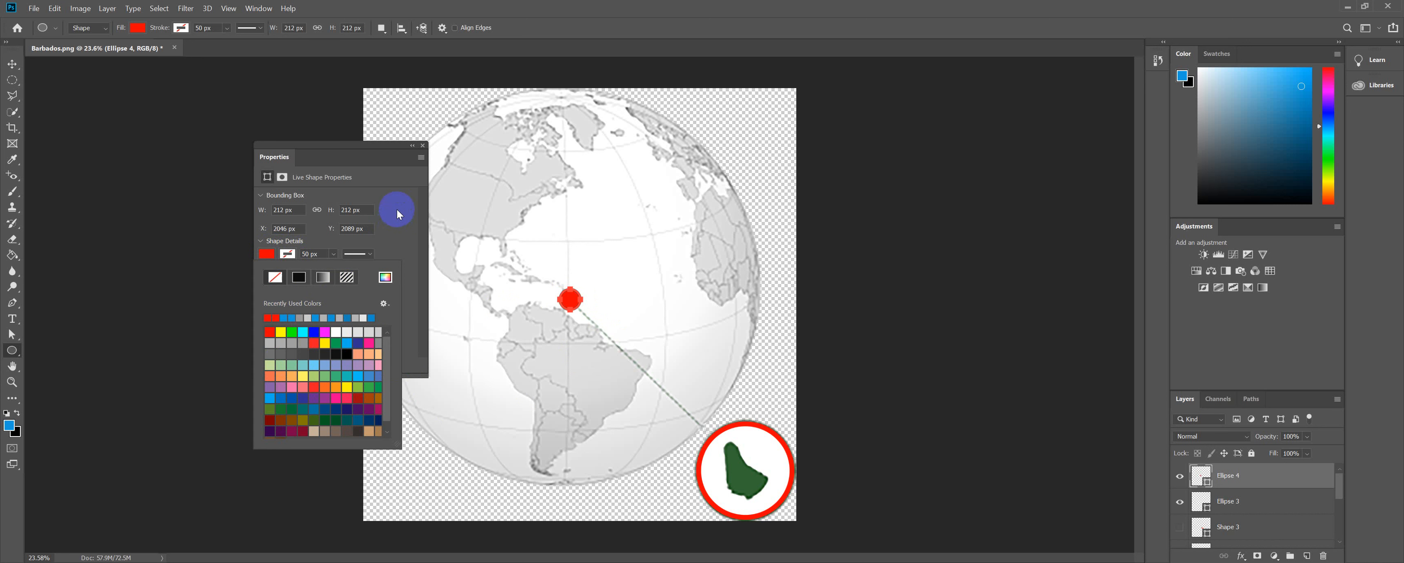
pyautogui.click(404, 186)
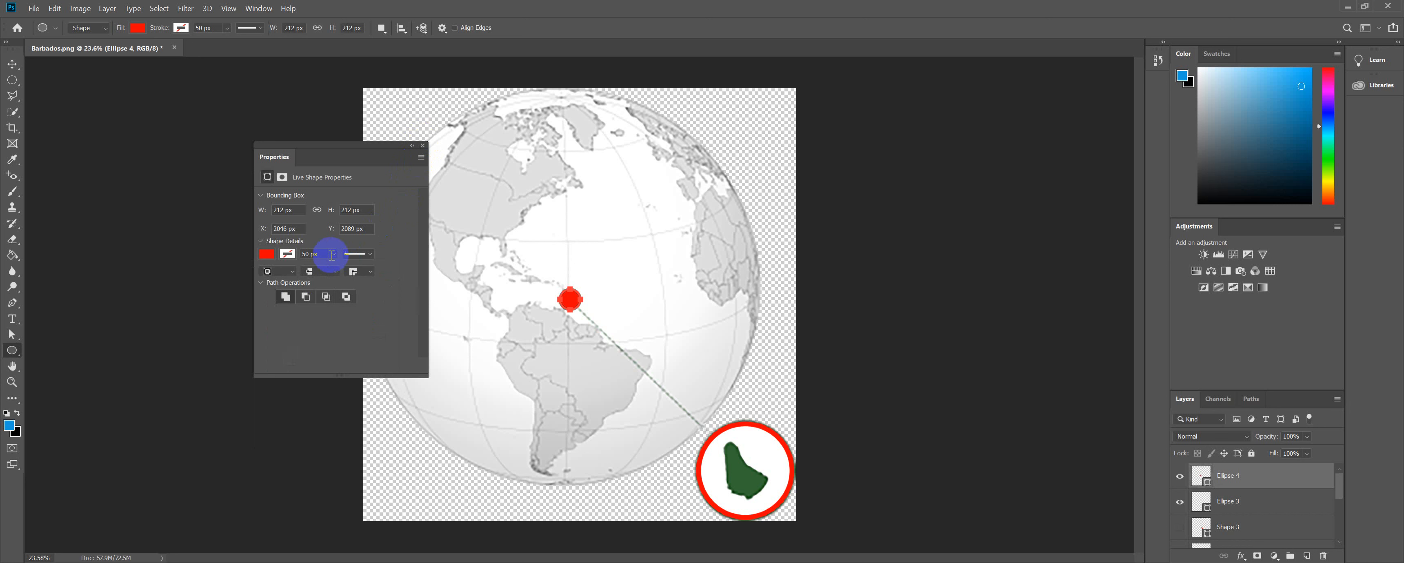
# Step: Set the small circle's fill to none and its stroke colour to red
pyautogui.click(268, 255)
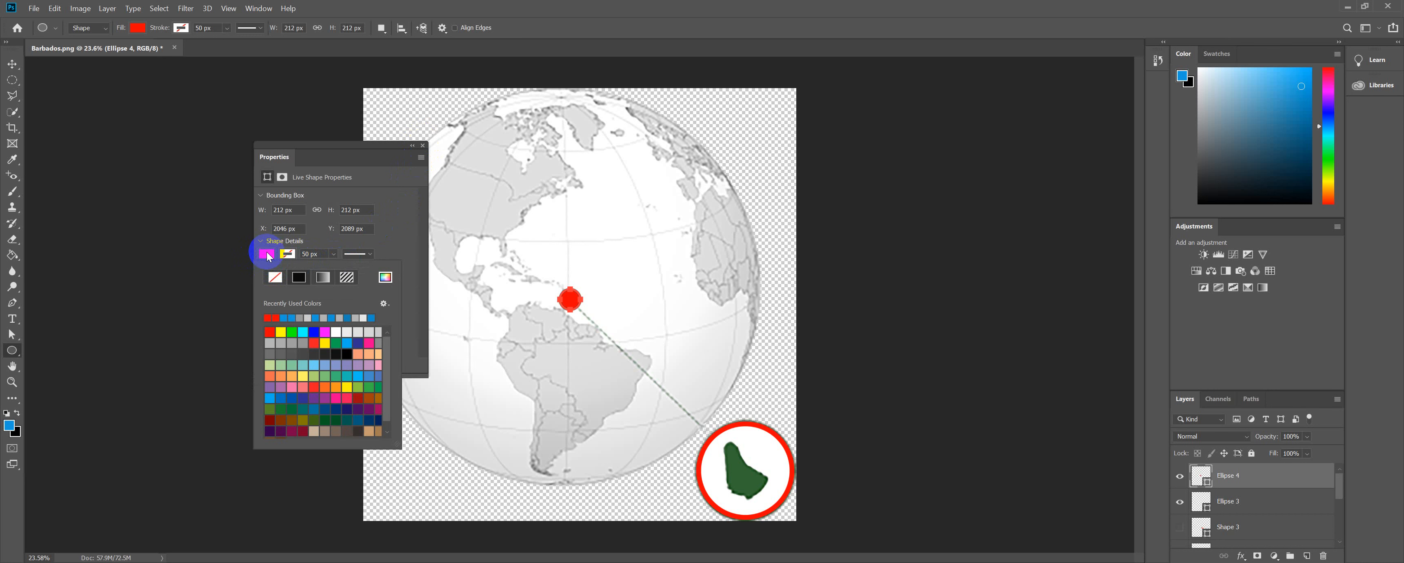
pyautogui.click(274, 280)
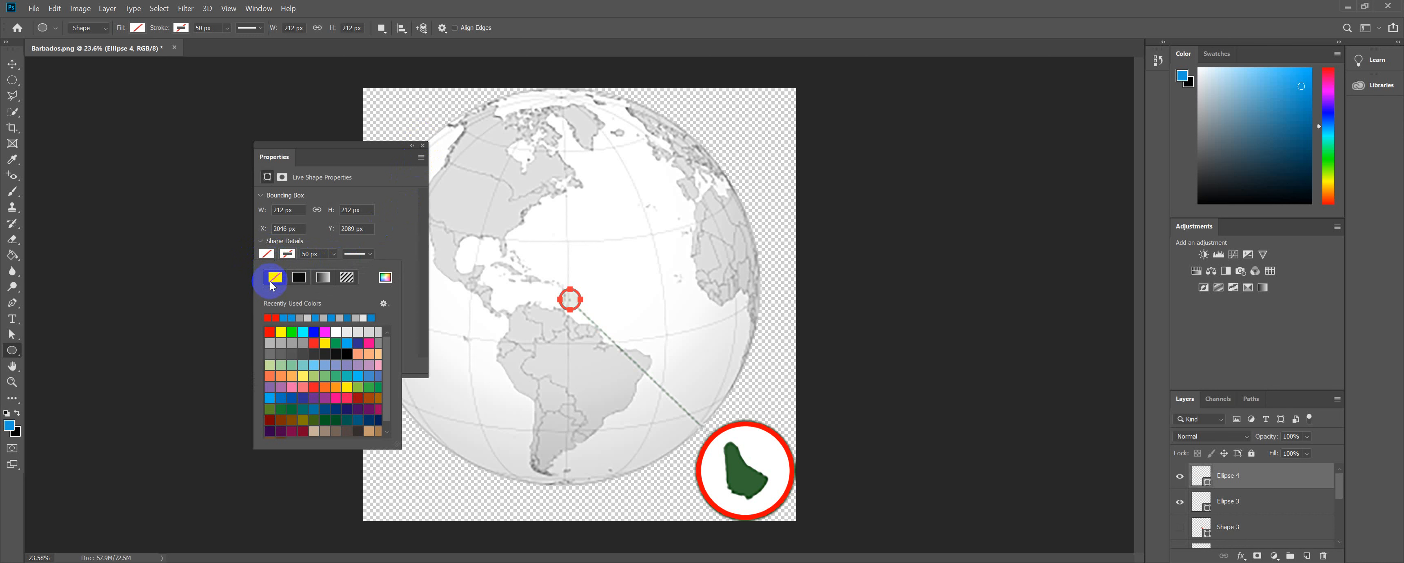
pyautogui.click(286, 255)
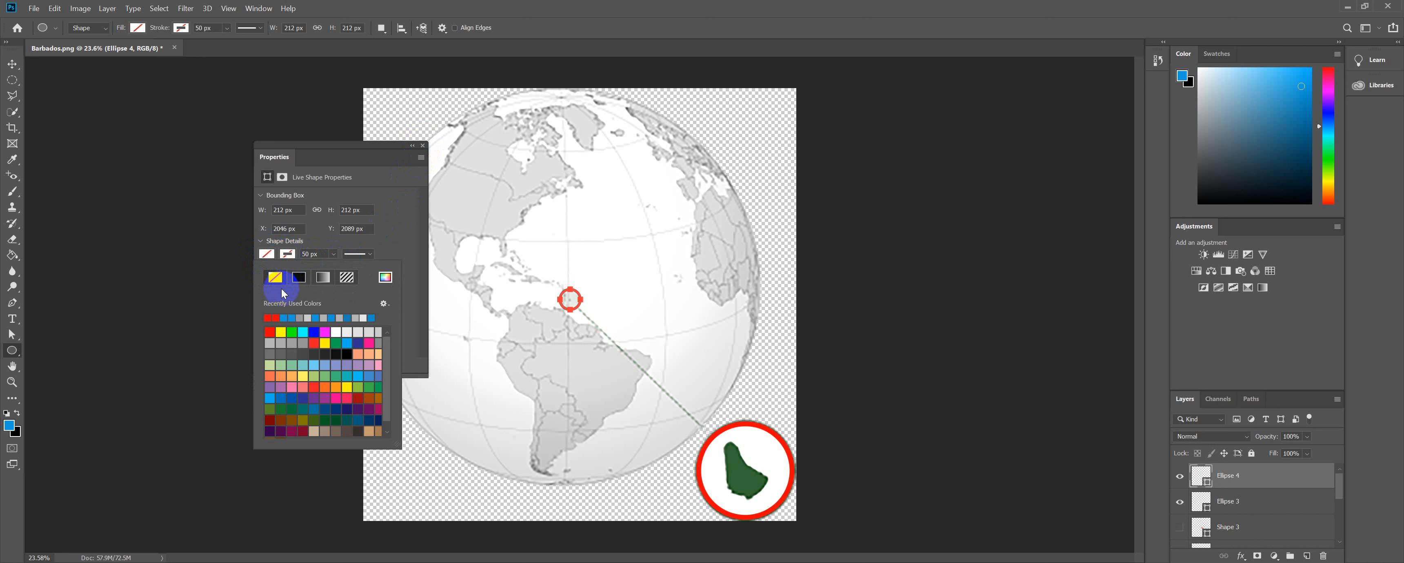
pyautogui.click(269, 331)
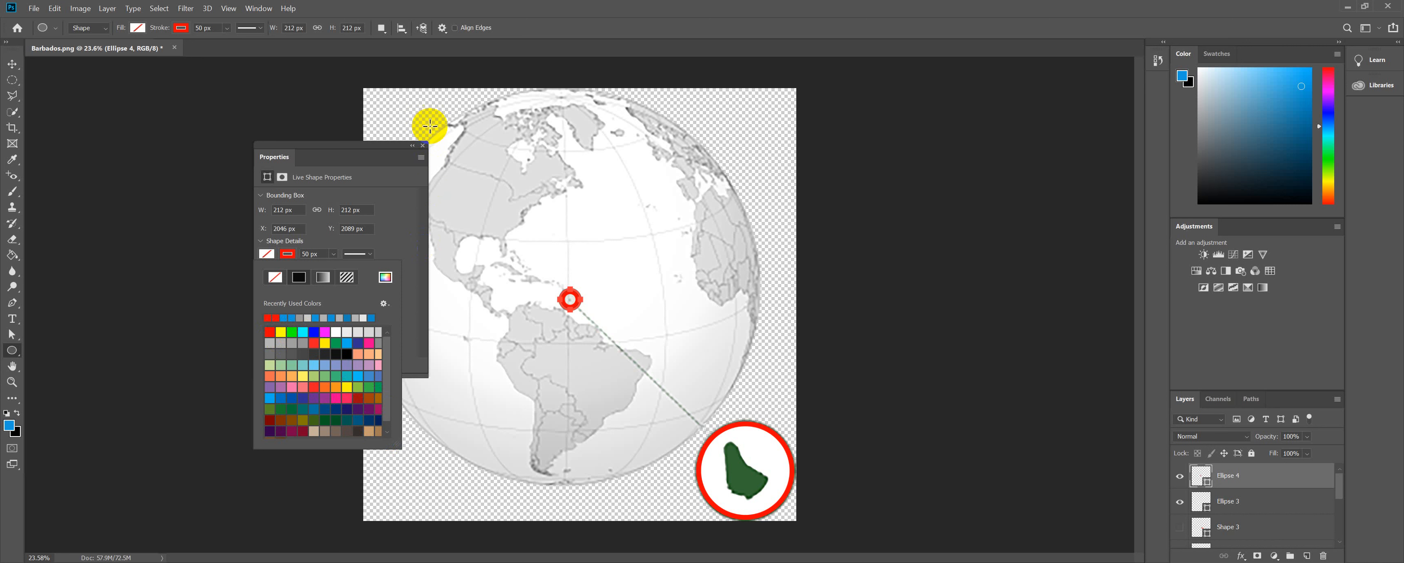
# Step: Close the shape properties and deselect the small circle's path on the globe
pyautogui.click(424, 148)
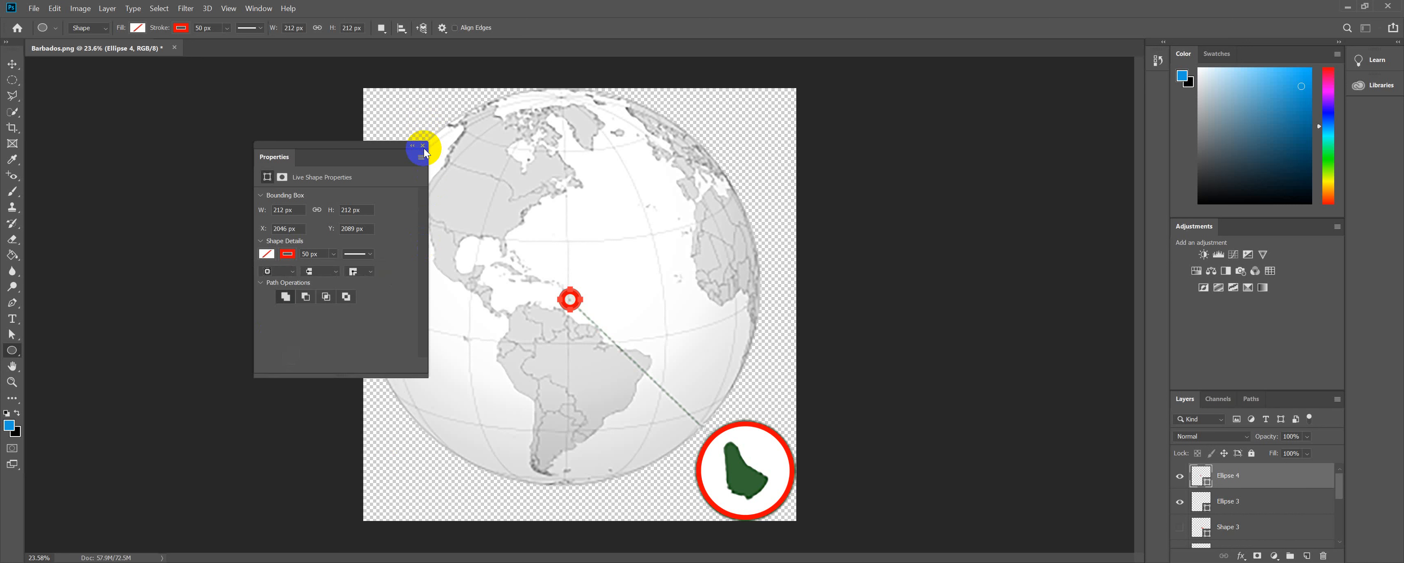
pyautogui.click(422, 145)
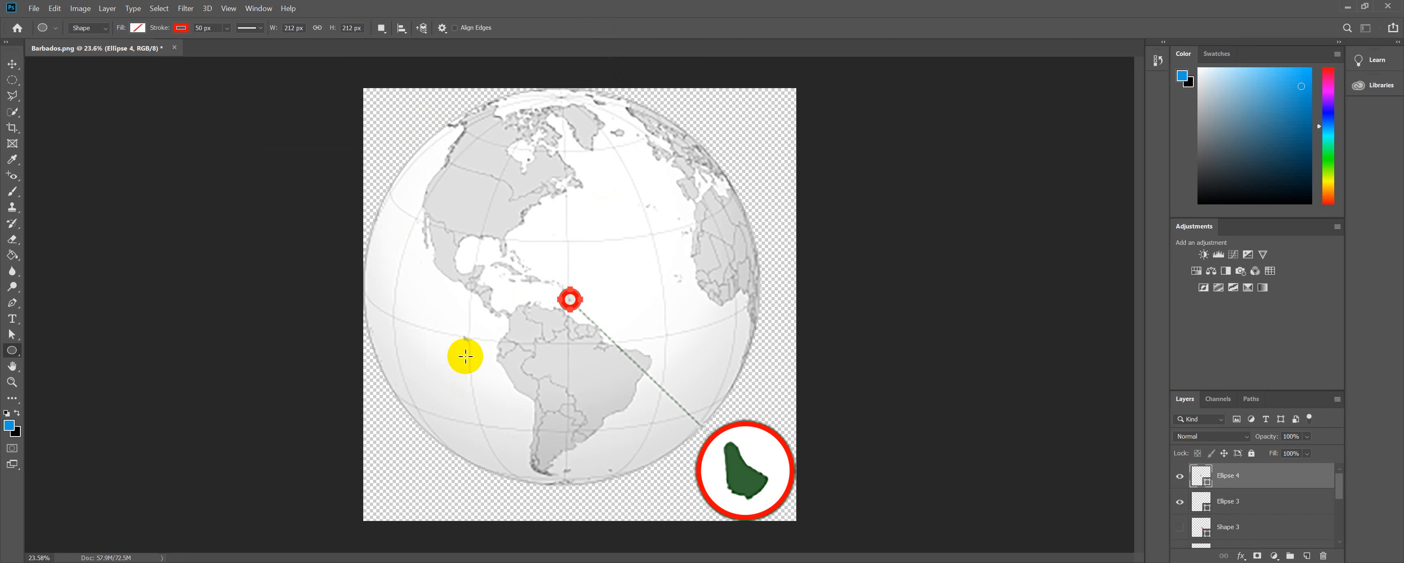
pyautogui.press('a')
pyautogui.click(482, 376)
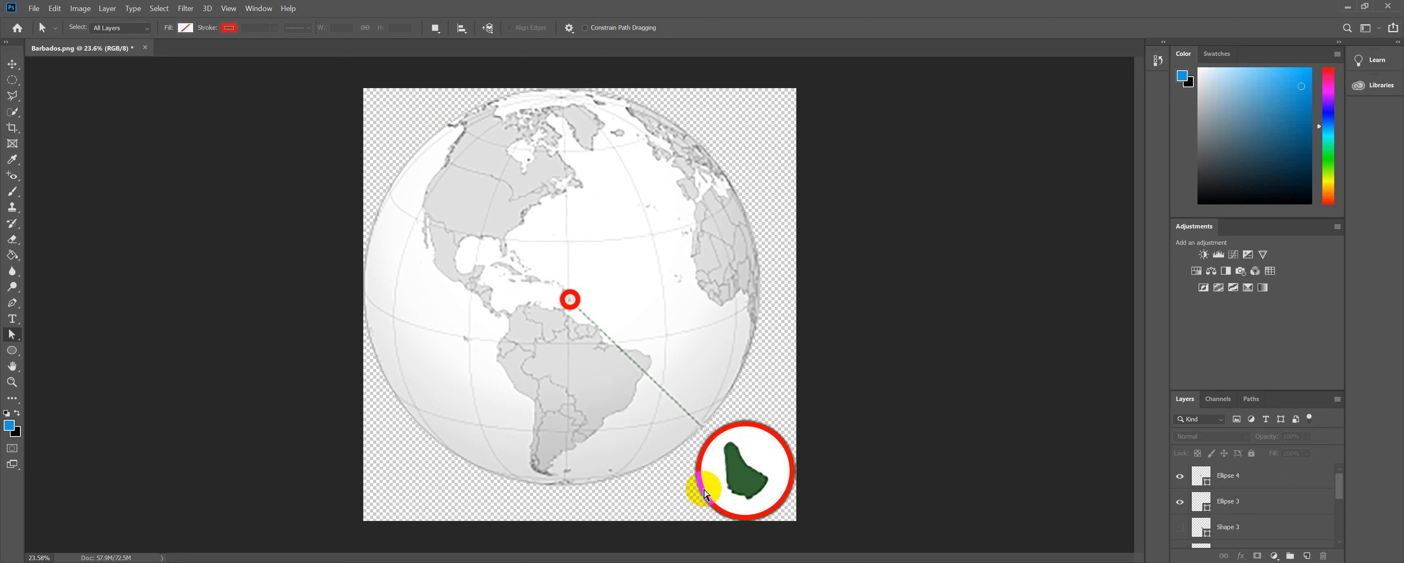
pyautogui.scroll(5, 704, 489)
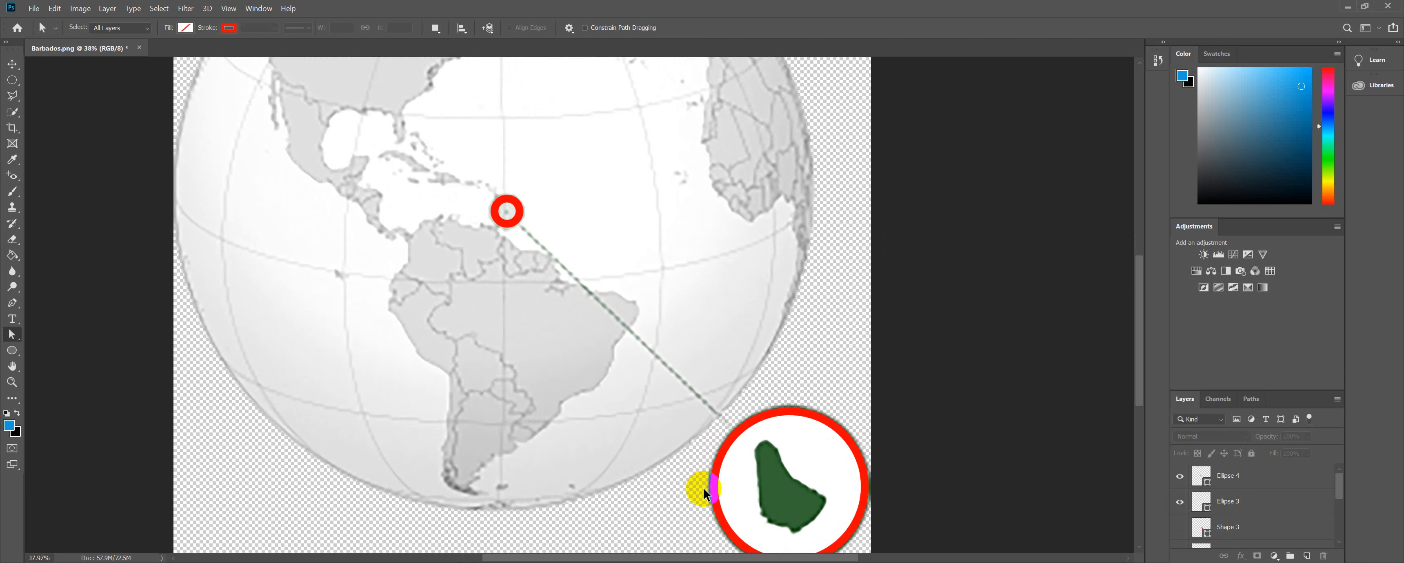
pyautogui.scroll(-14, 704, 489)
pyautogui.scroll(-5, 703, 488)
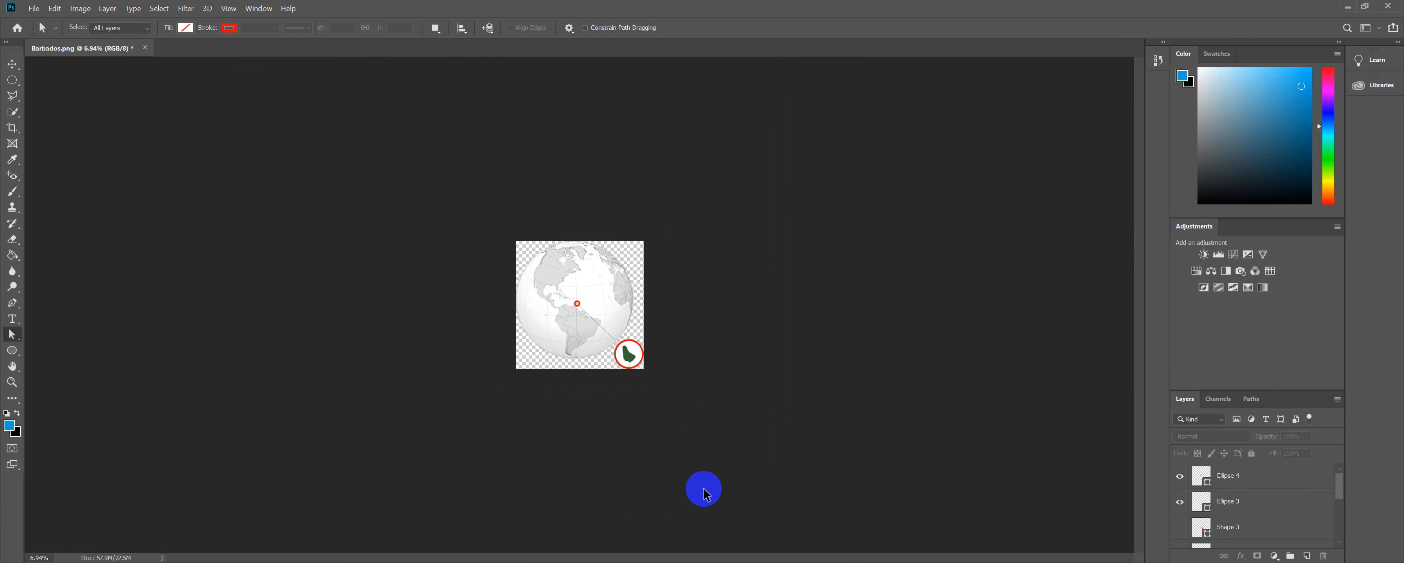
pyautogui.scroll(-1, 703, 489)
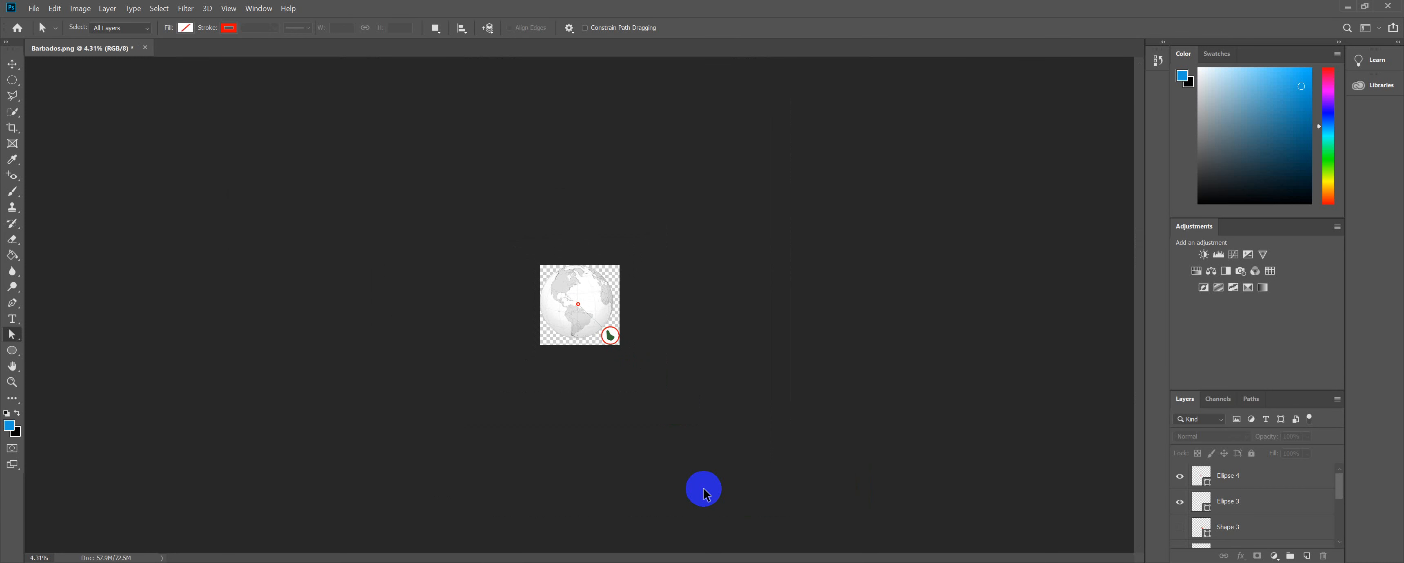
pyautogui.scroll(9, 704, 489)
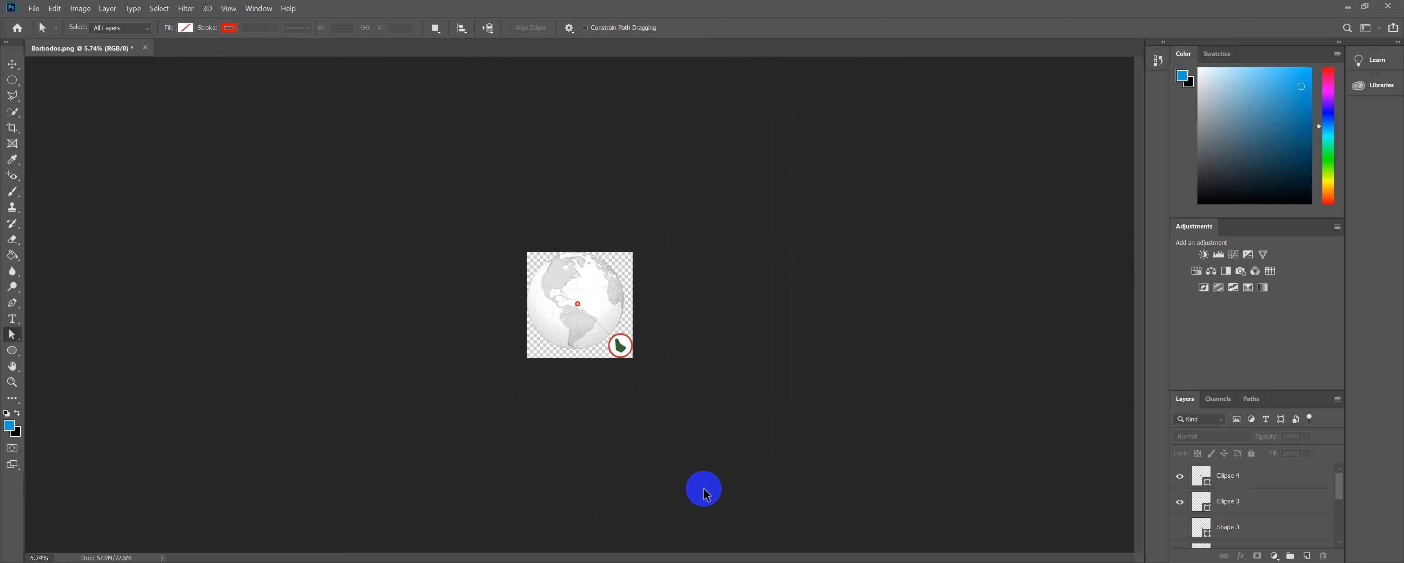
pyautogui.scroll(2, 703, 489)
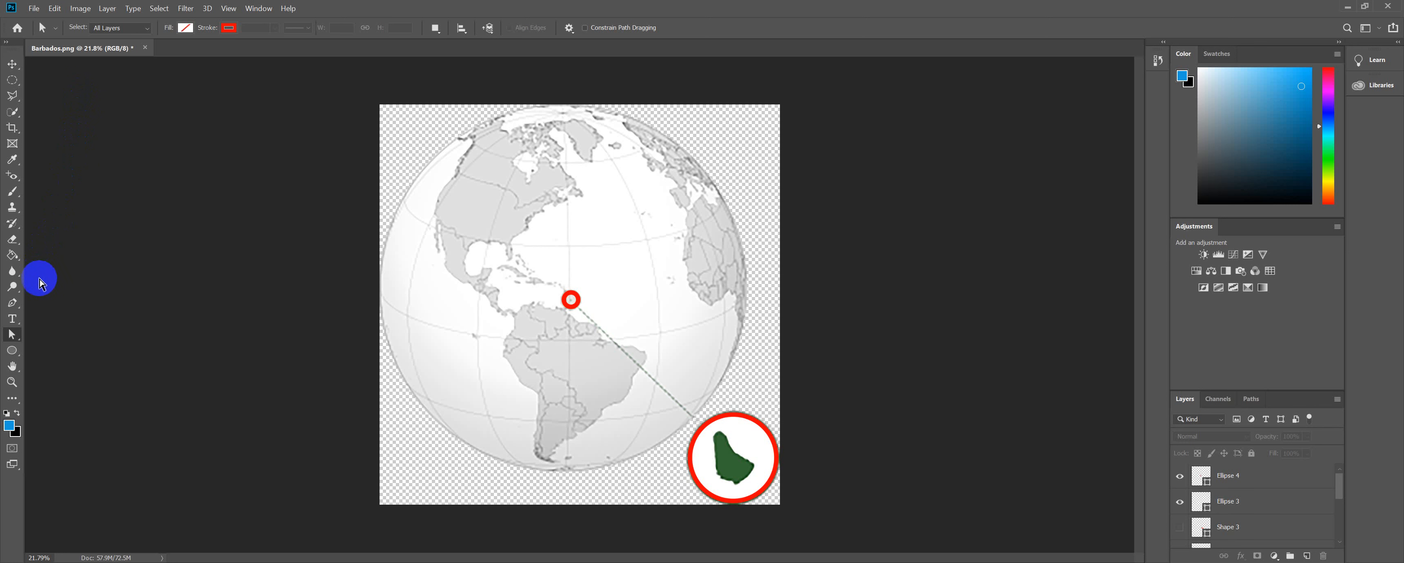
# Step: Activate the Custom Shape tool and set its stroke to none, keeping the red fill
pyautogui.click(12, 352)
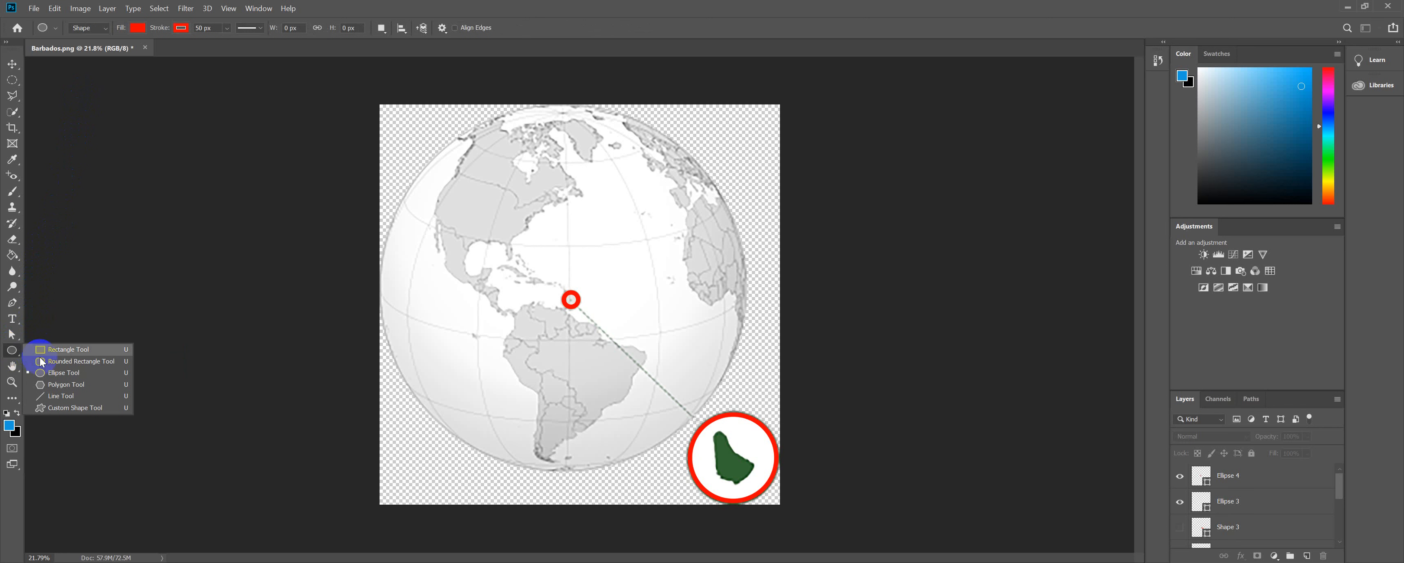
pyautogui.click(60, 408)
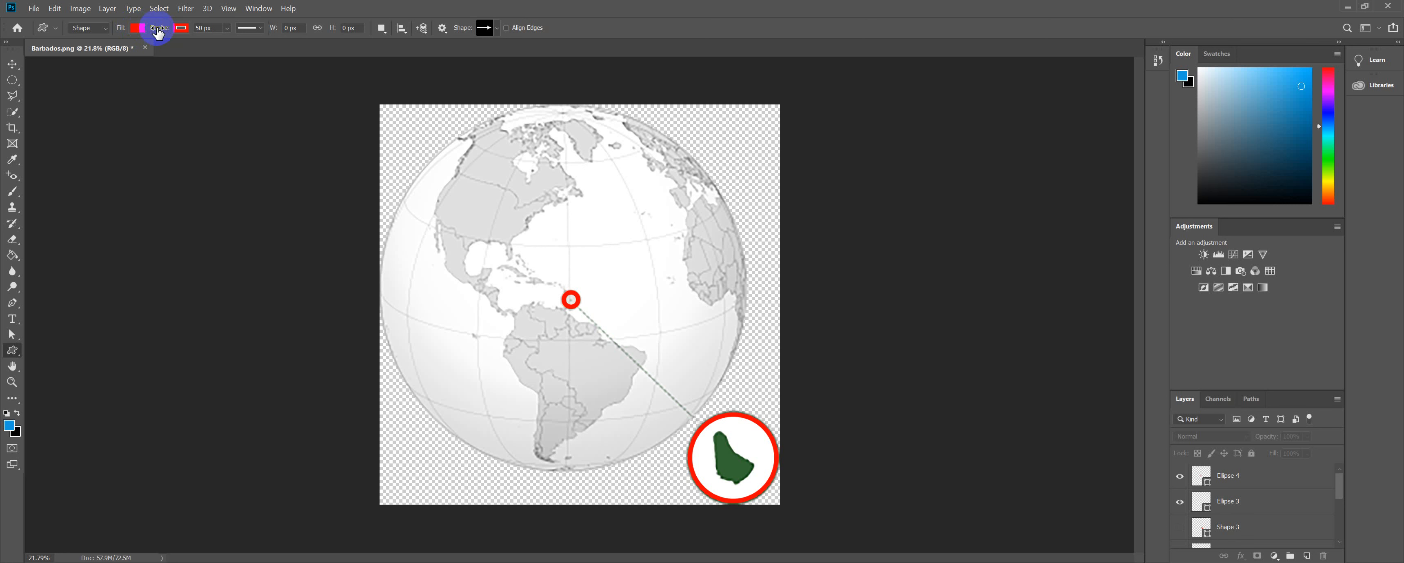
pyautogui.click(182, 31)
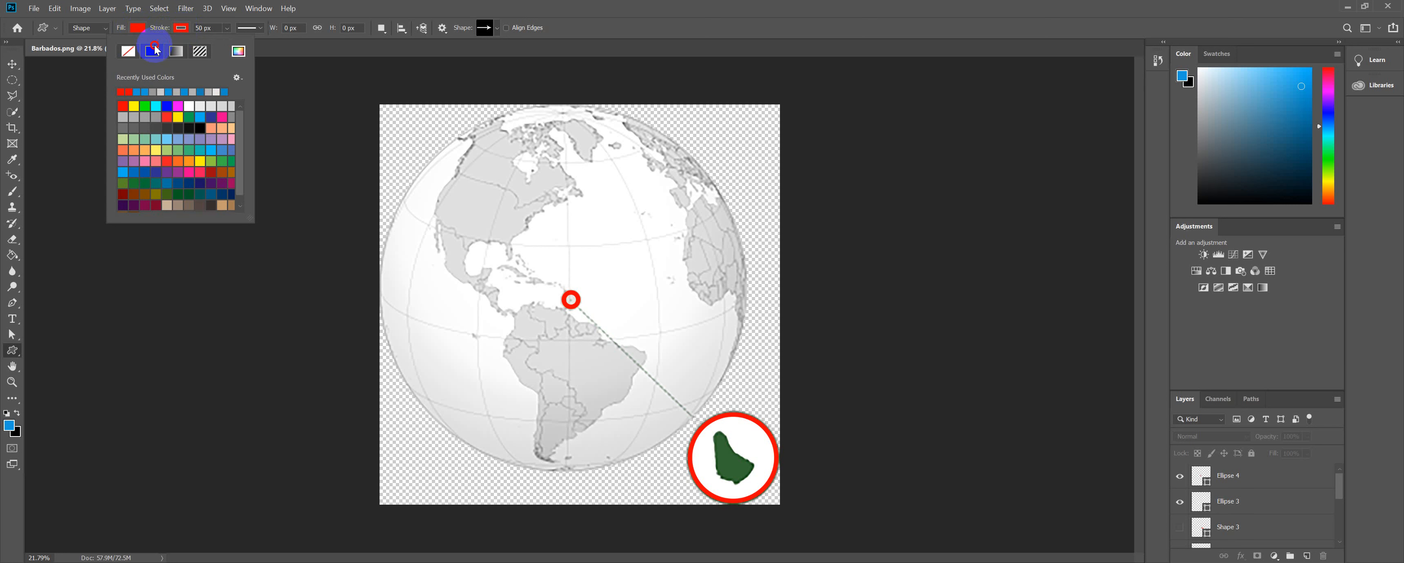
pyautogui.click(131, 51)
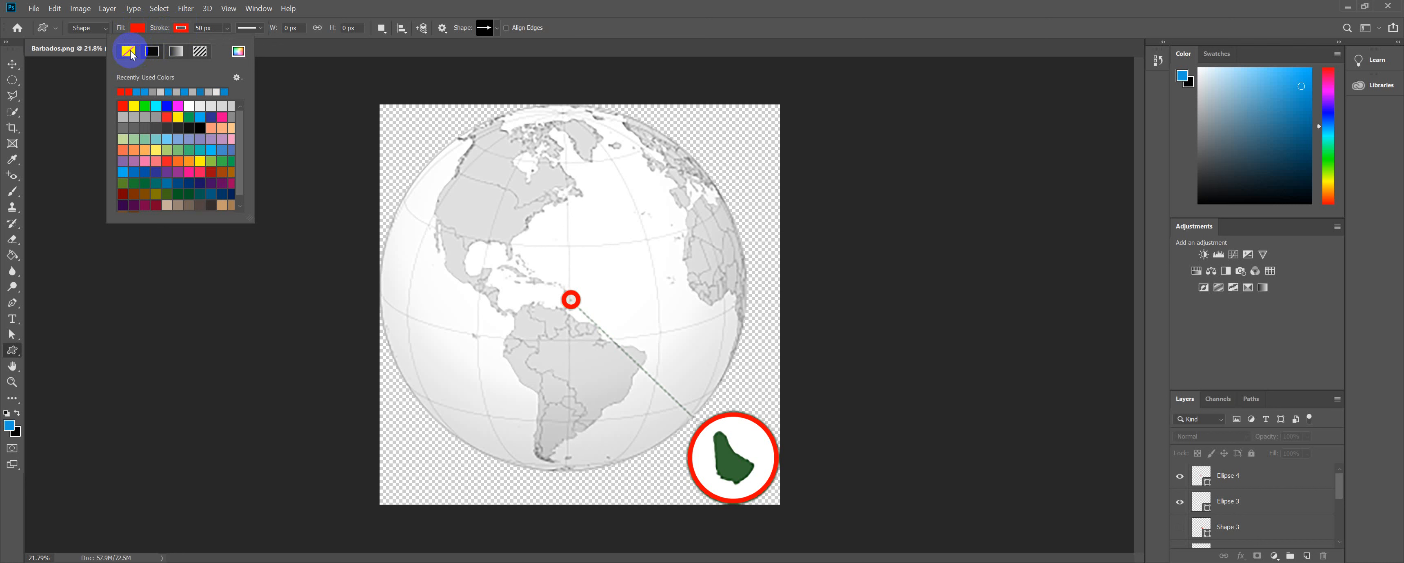
pyautogui.click(129, 52)
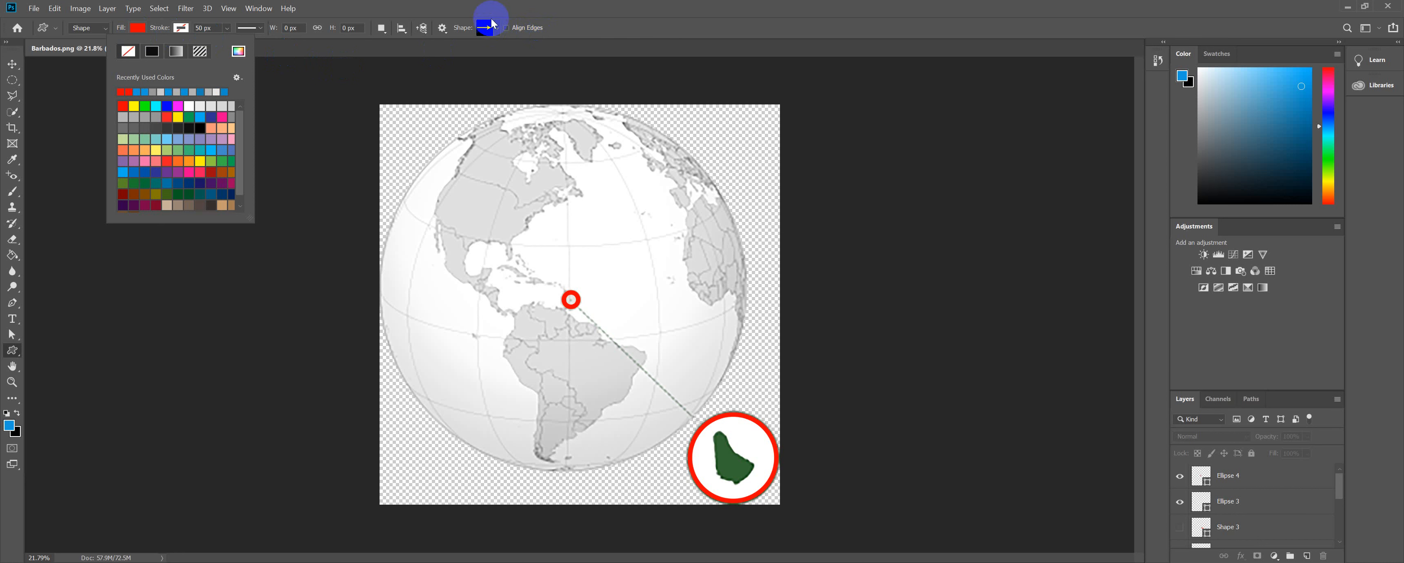
pyautogui.click(619, 25)
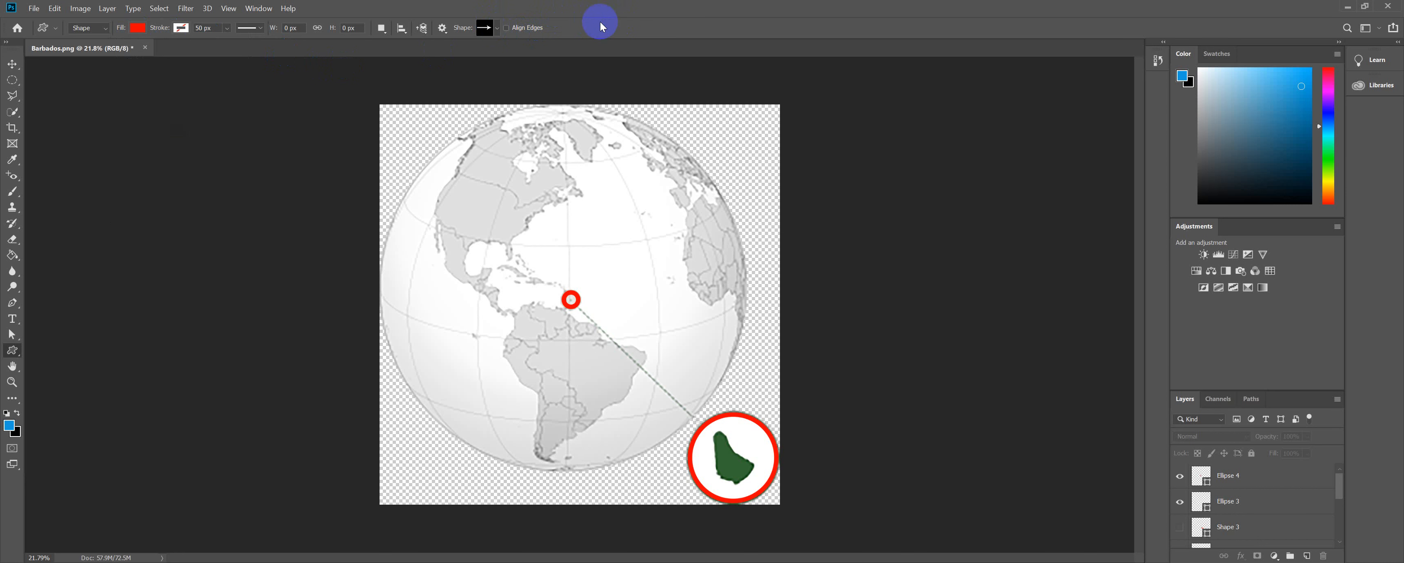
# Step: Choose the thin-shafted arrow shape and draw it about 2134 by 214 px across southern South America, its tip at the Barbados inset
pyautogui.click(498, 30)
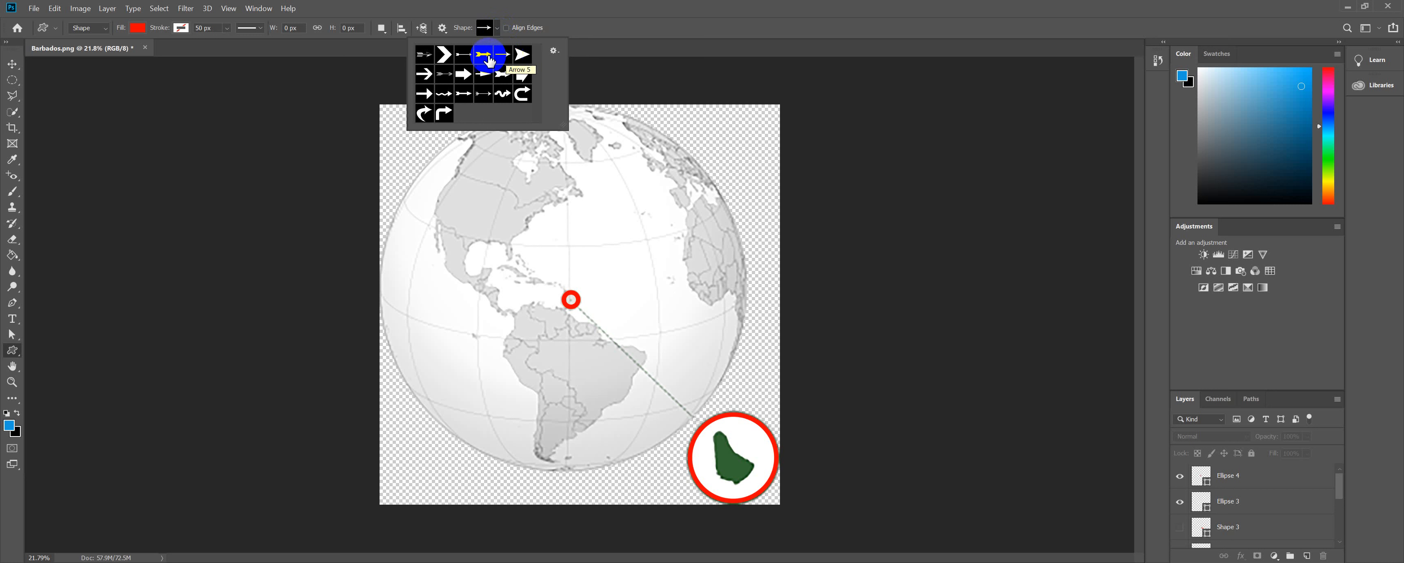
pyautogui.click(423, 96)
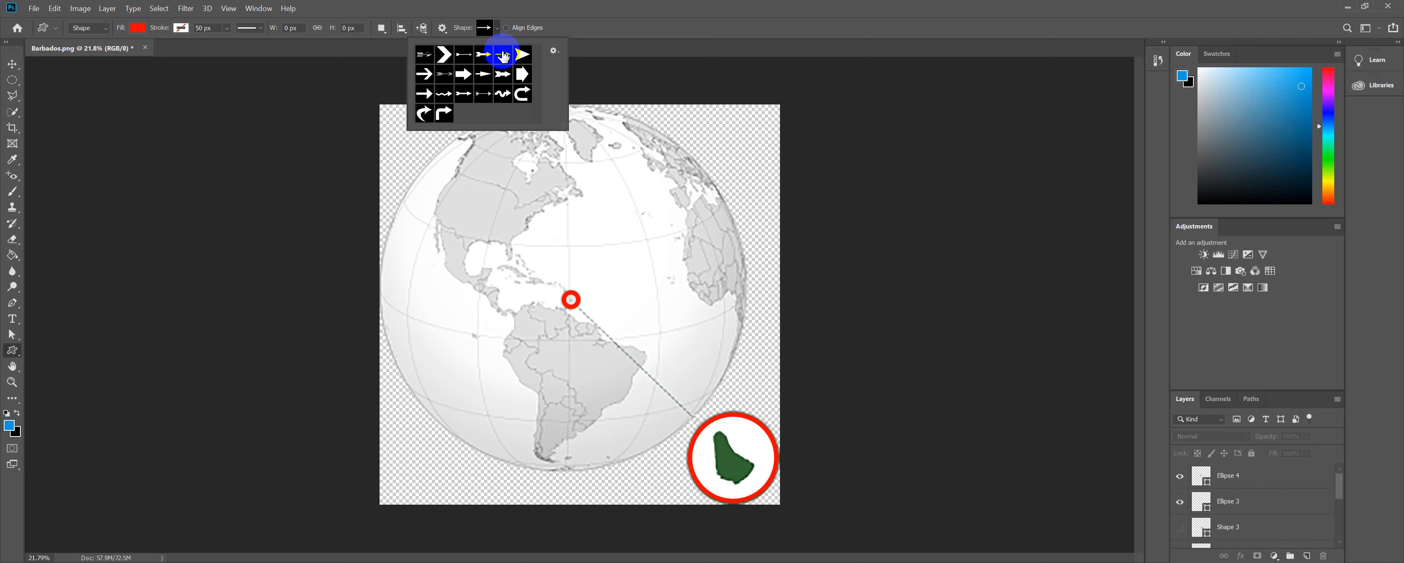
pyautogui.moveTo(503, 60); pyautogui.dragTo(642, 41)
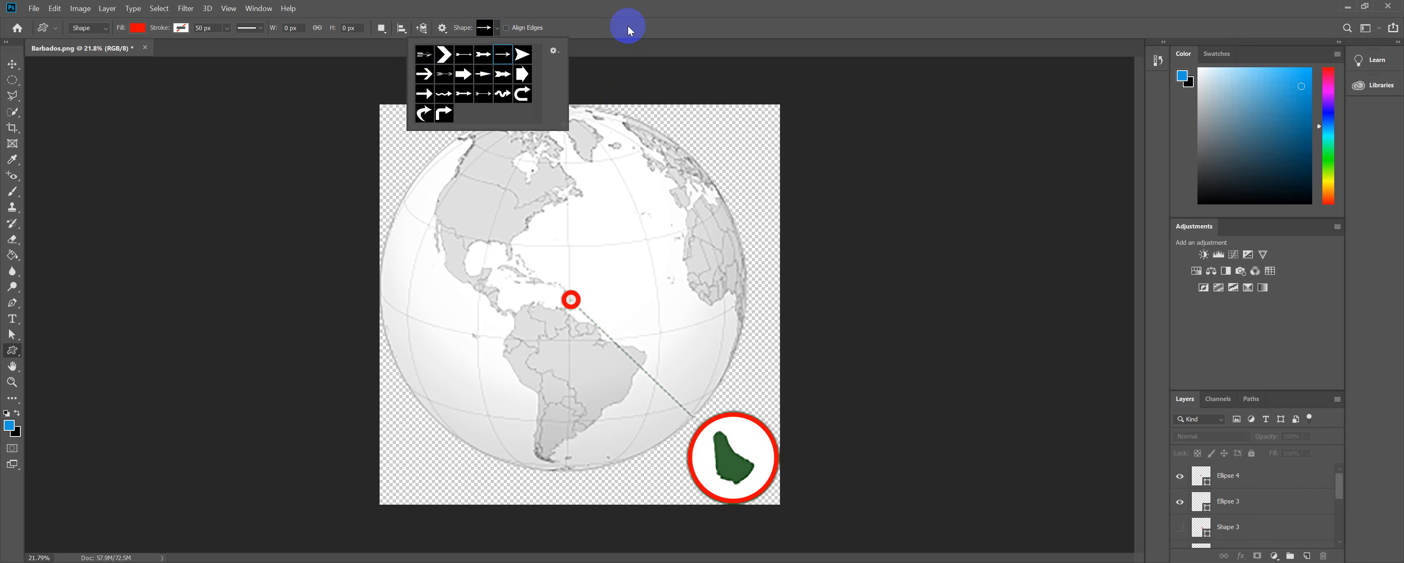
pyautogui.click(629, 30)
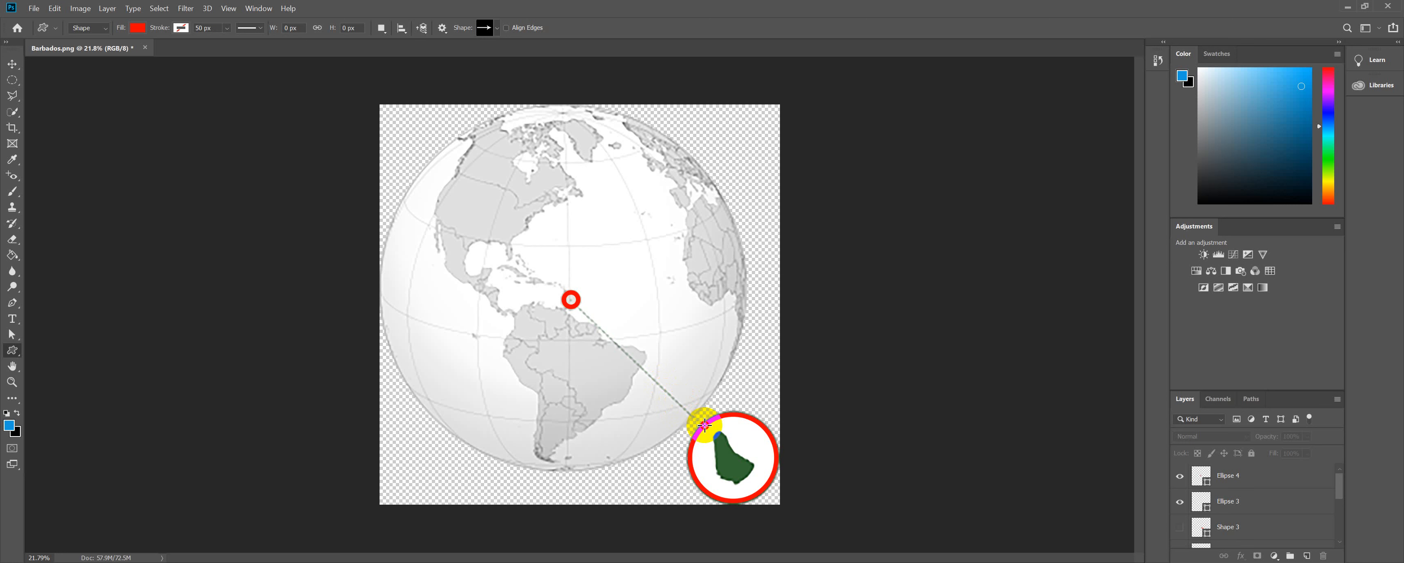
pyautogui.moveTo(705, 425); pyautogui.dragTo(515, 407)
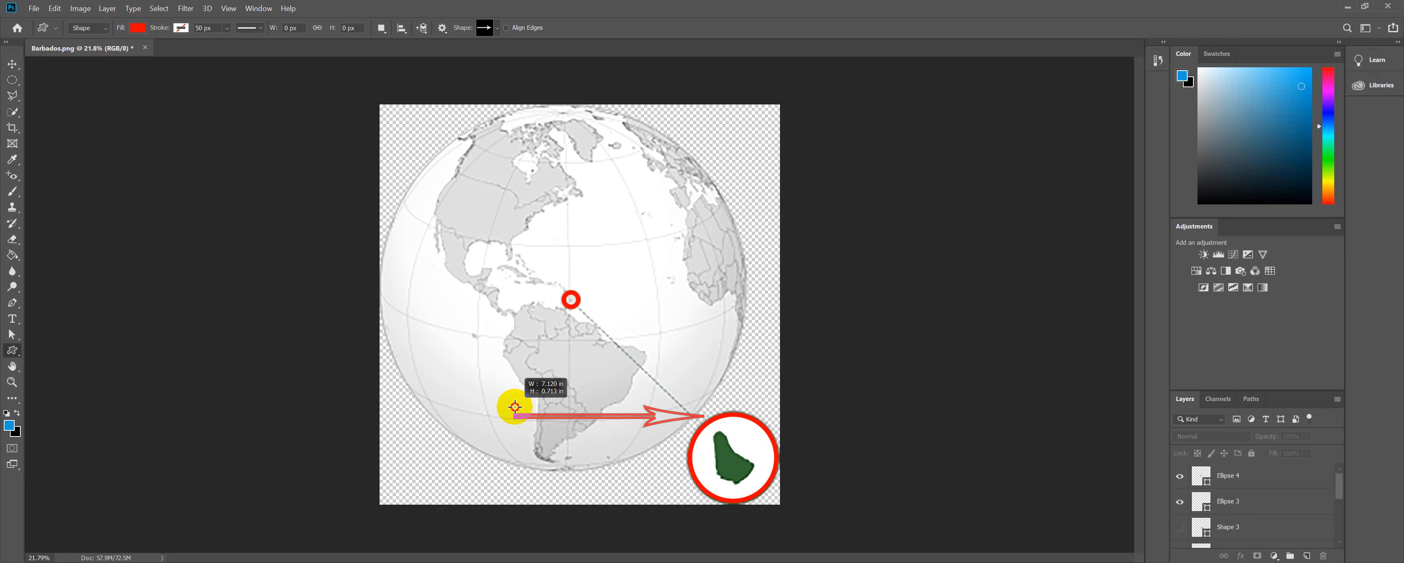
pyautogui.moveTo(515, 407); pyautogui.dragTo(515, 407)
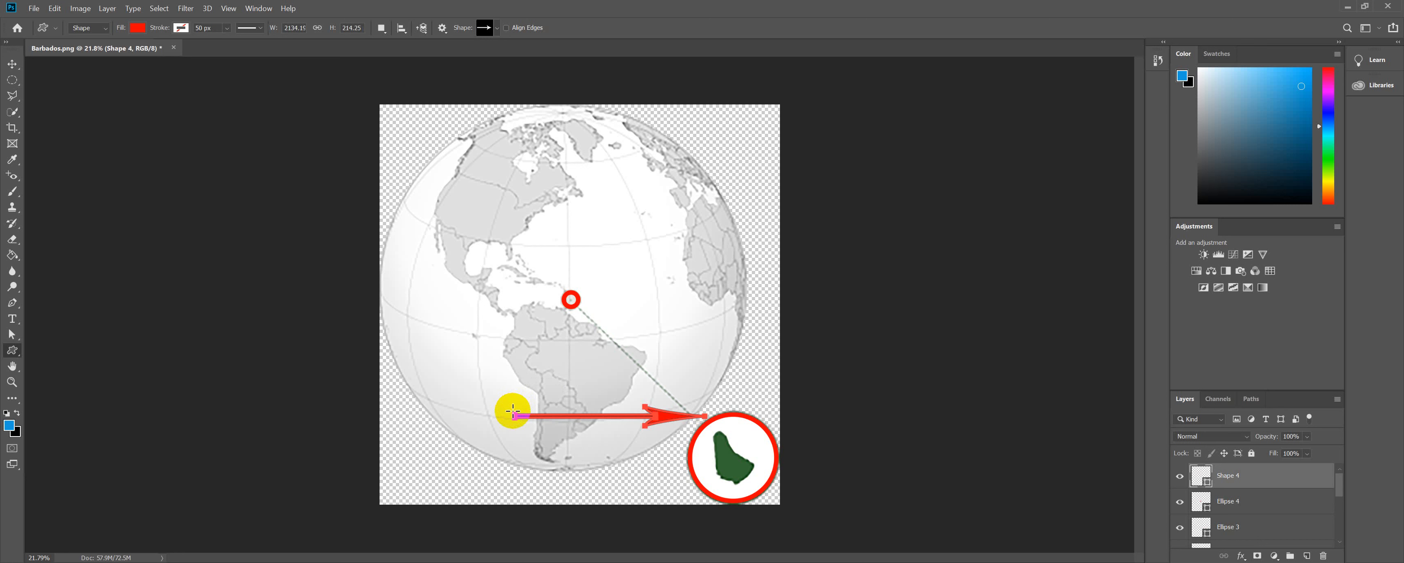
# Step: Free-transform the arrow, rotating it to about -107° and moving its tip close to the small red circle
pyautogui.hotkey('ctrl', 't')
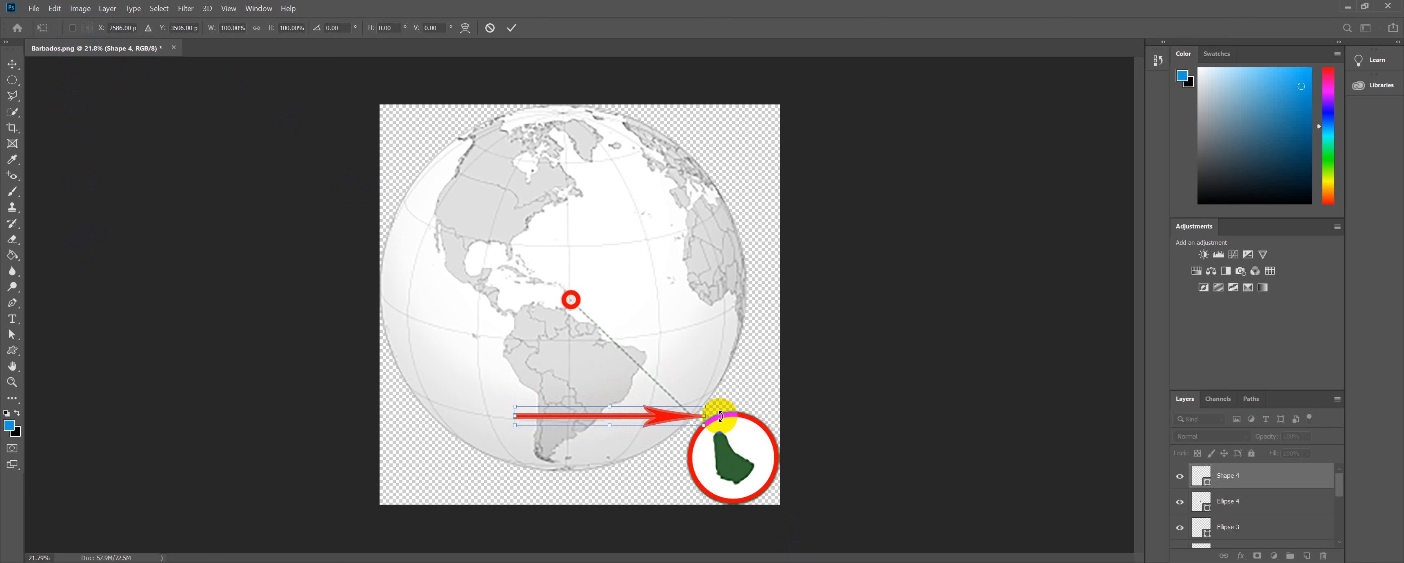
pyautogui.moveTo(711, 404); pyautogui.dragTo(577, 324)
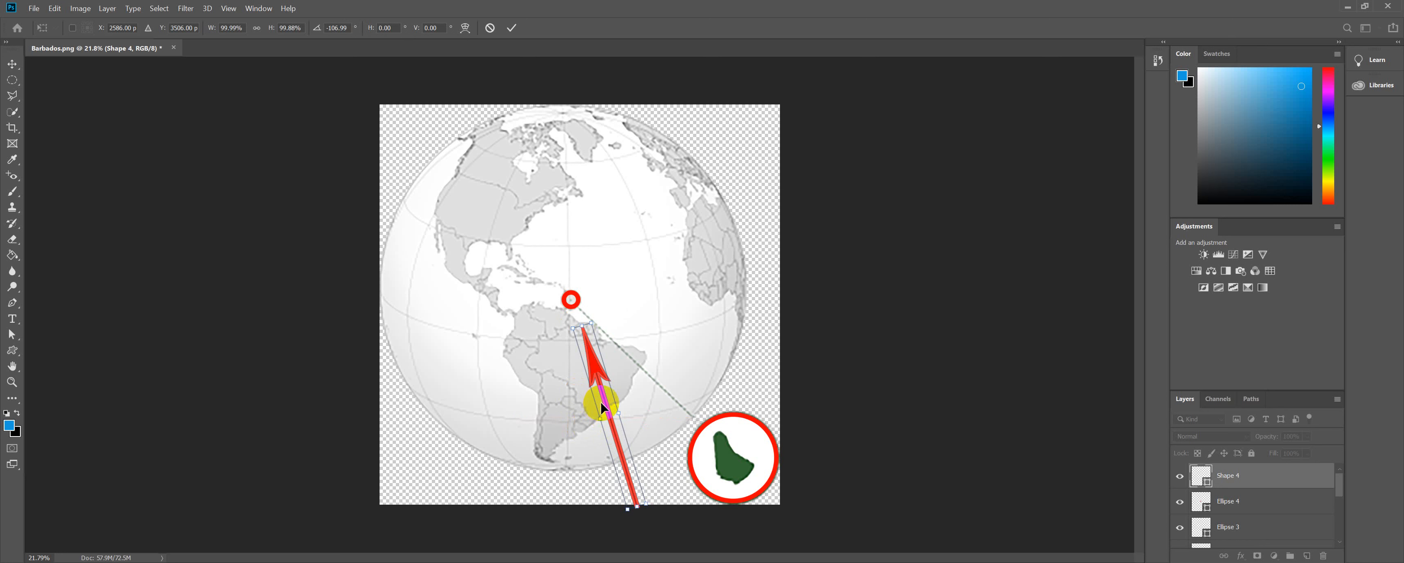
pyautogui.moveTo(605, 406); pyautogui.dragTo(599, 397)
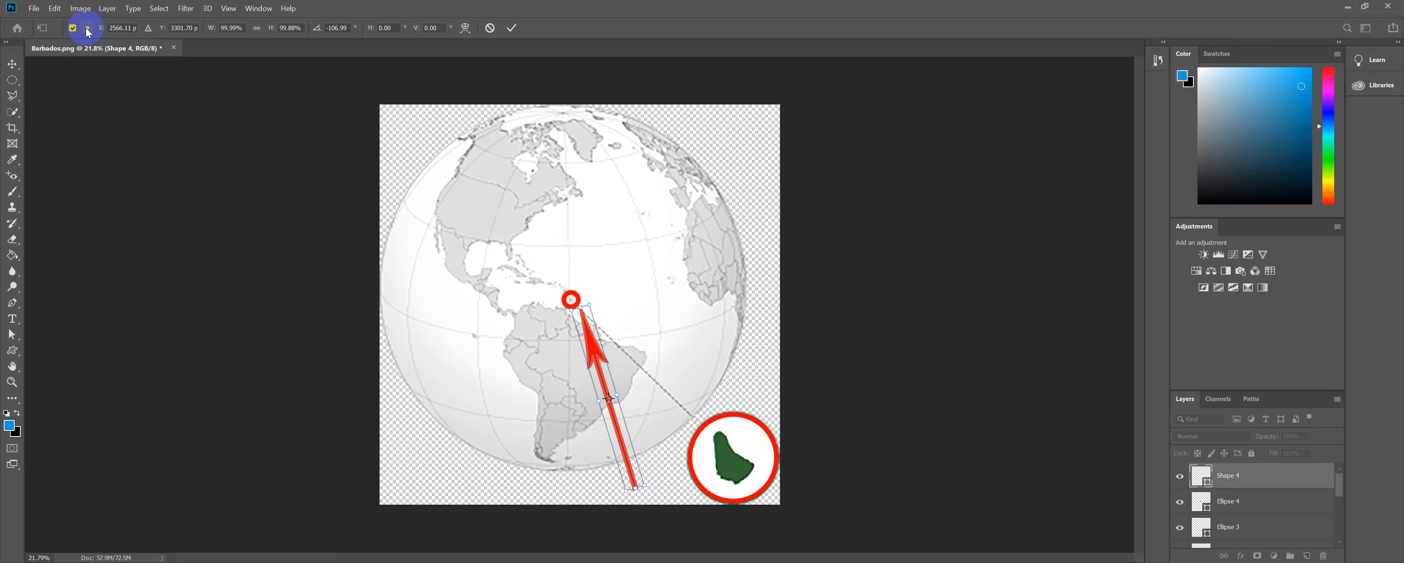
# Step: Enable the transform reference point, place it at the arrow's tail, and try rotating the arrow around it
pyautogui.moveTo(611, 406); pyautogui.dragTo(611, 403)
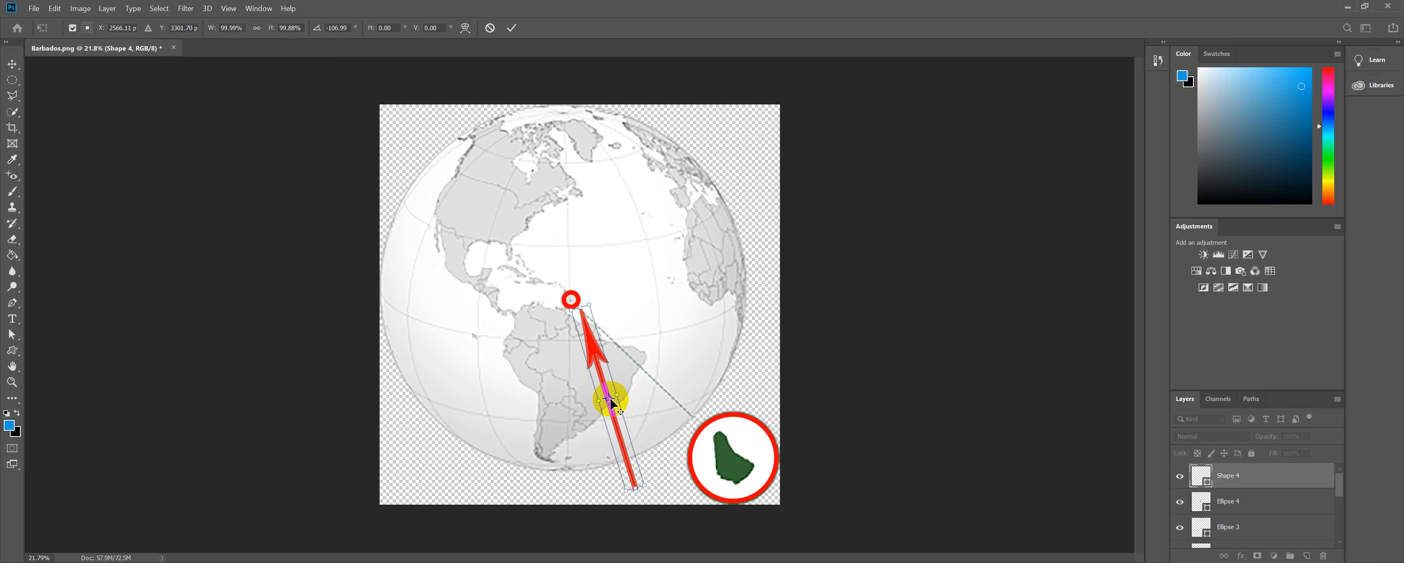
pyautogui.moveTo(610, 403); pyautogui.dragTo(640, 492)
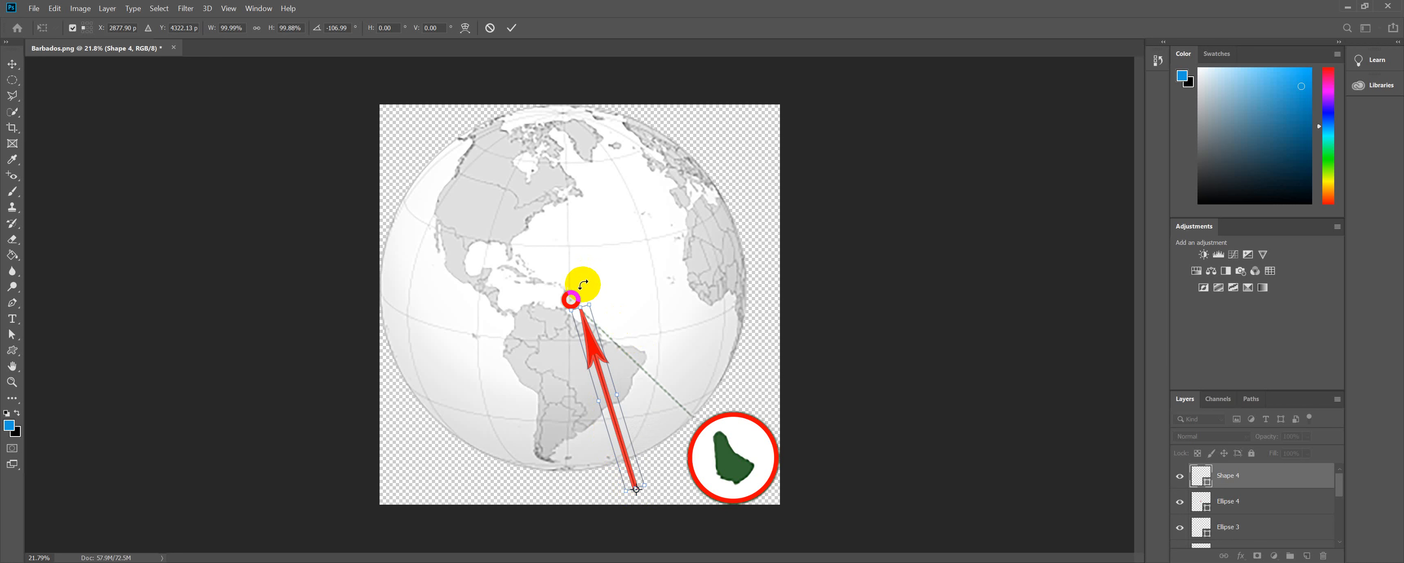
pyautogui.moveTo(583, 283)
pyautogui.mouseDown()
pyautogui.moveTo(447, 309)
pyautogui.moveTo(579, 284)
pyautogui.mouseUp()
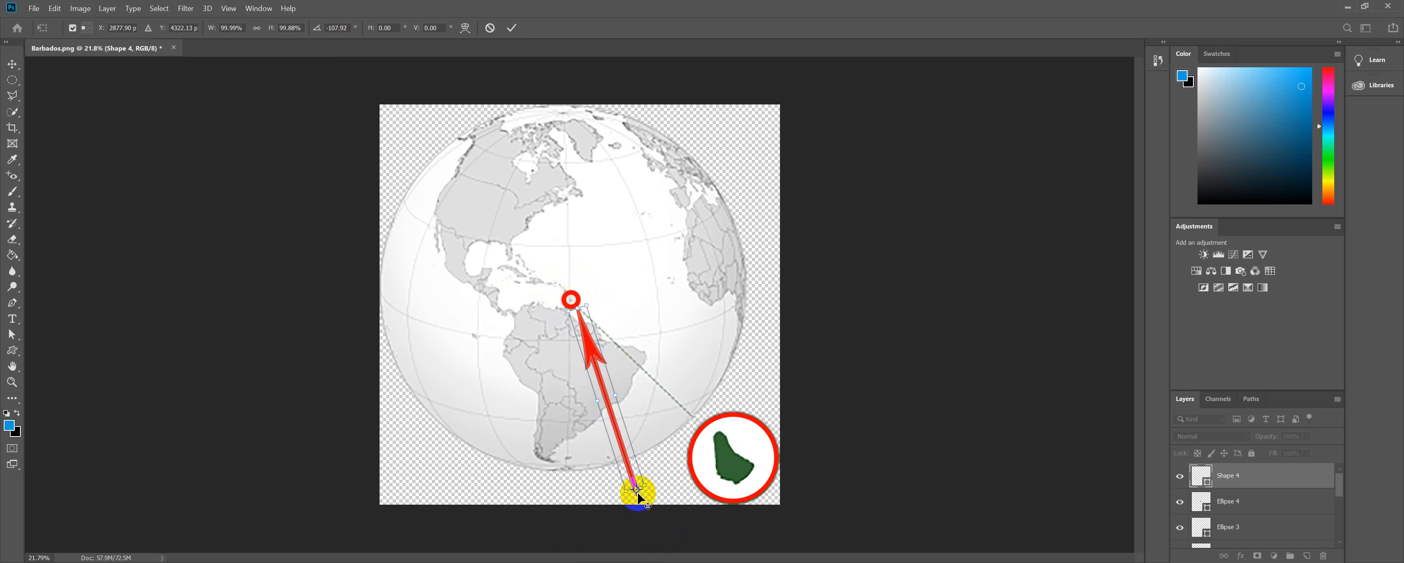
pyautogui.moveTo(639, 501)
pyautogui.mouseDown()
pyautogui.moveTo(668, 485)
pyautogui.moveTo(638, 501)
pyautogui.mouseUp()
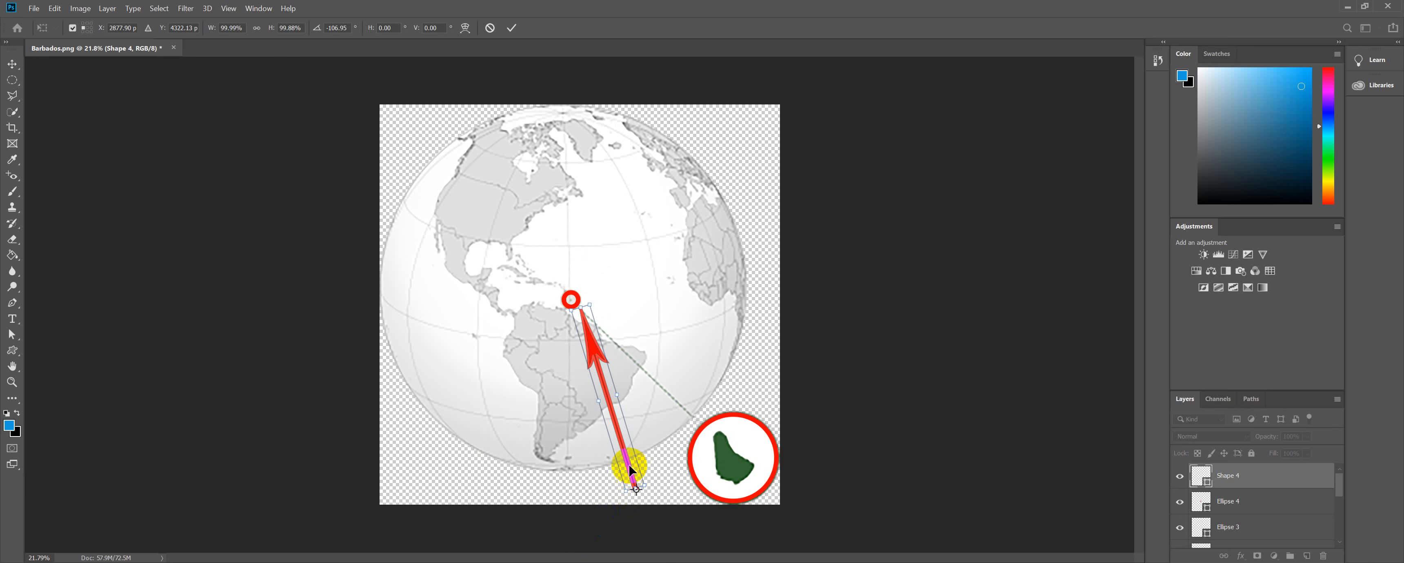
# Step: Align the arrow from the Barbados inset to the small circle, rotated about -136° and scaled to about 90% in length, and commit the transform
pyautogui.moveTo(625, 469); pyautogui.dragTo(693, 404)
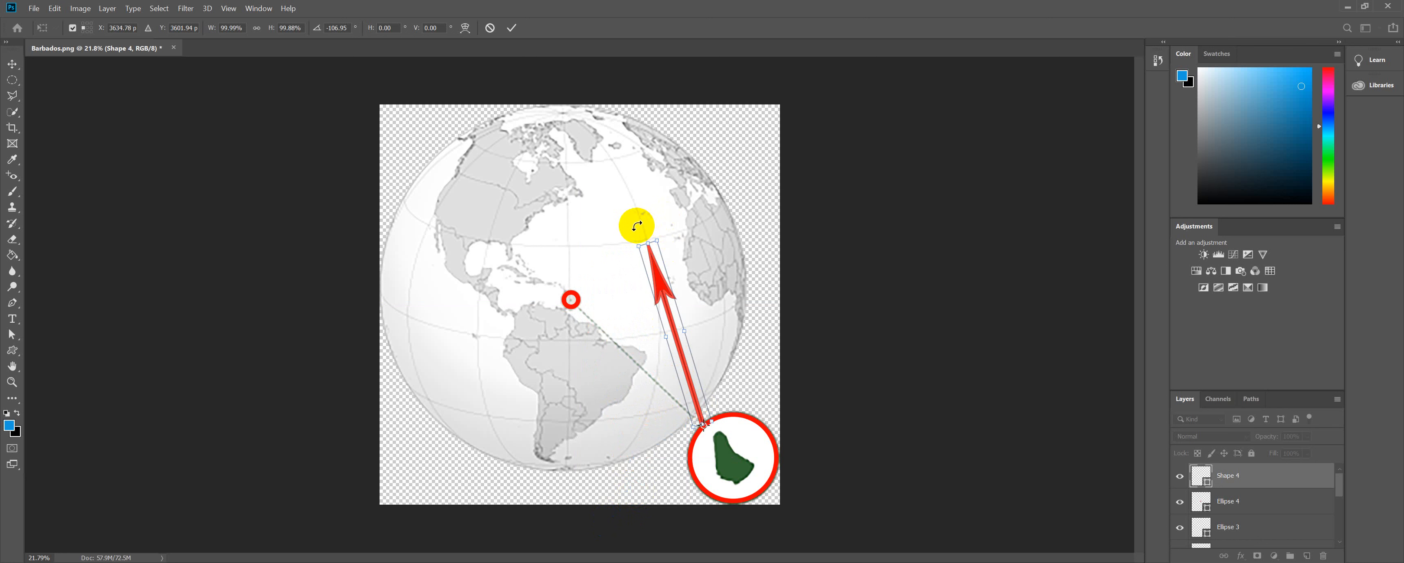
pyautogui.moveTo(636, 227); pyautogui.dragTo(536, 277)
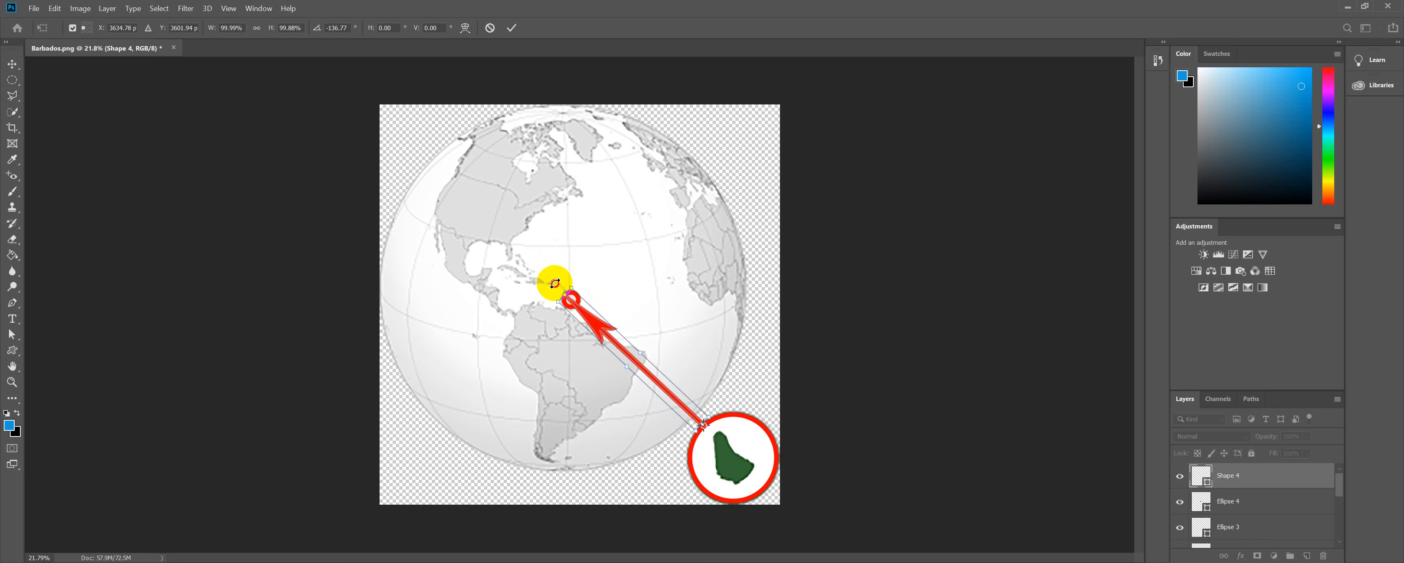
pyautogui.moveTo(555, 283); pyautogui.dragTo(586, 311)
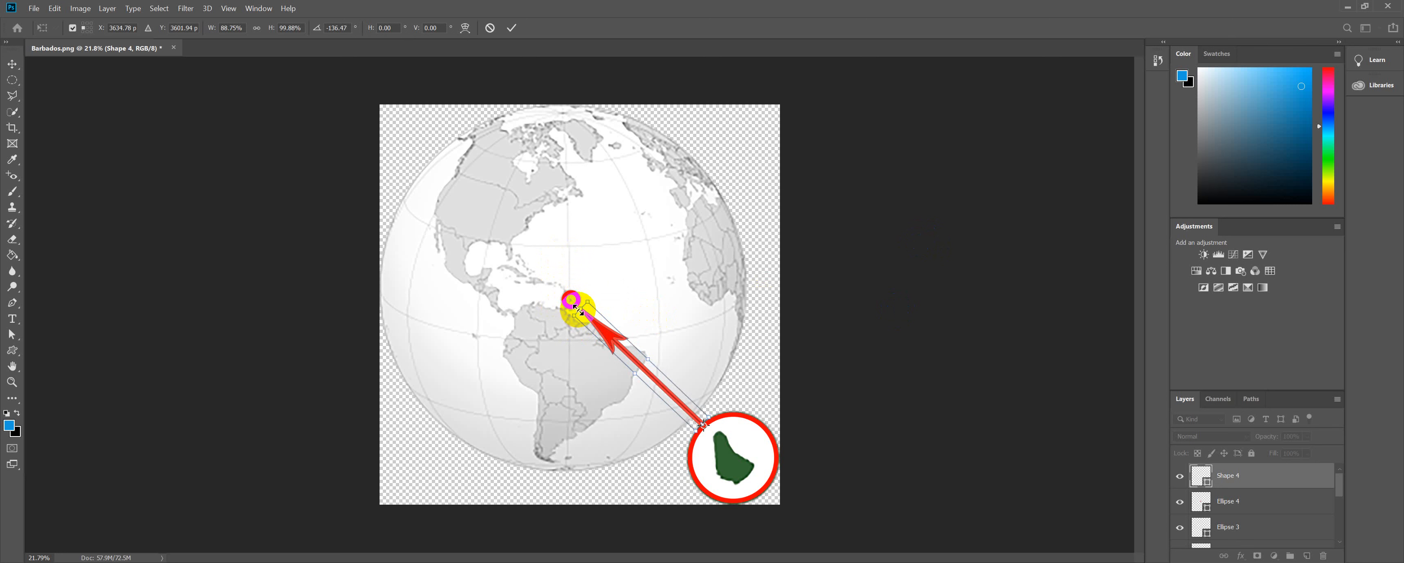
pyautogui.moveTo(578, 309); pyautogui.dragTo(577, 306)
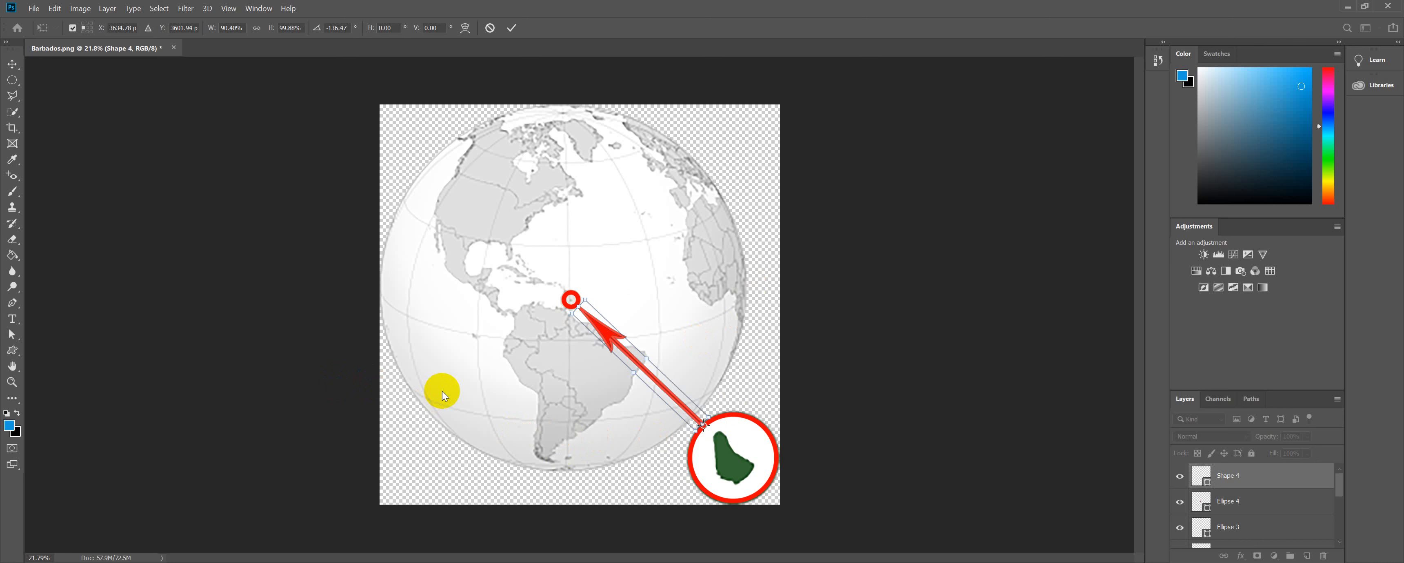
pyautogui.click(12, 334)
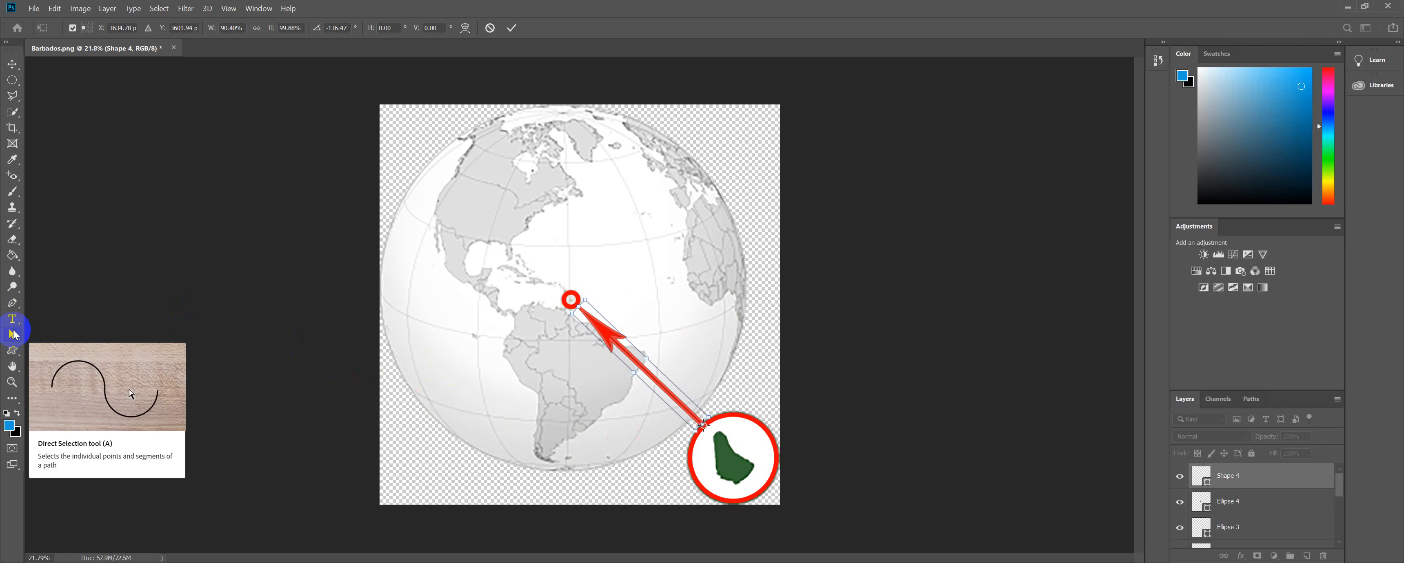
pyautogui.click(502, 340)
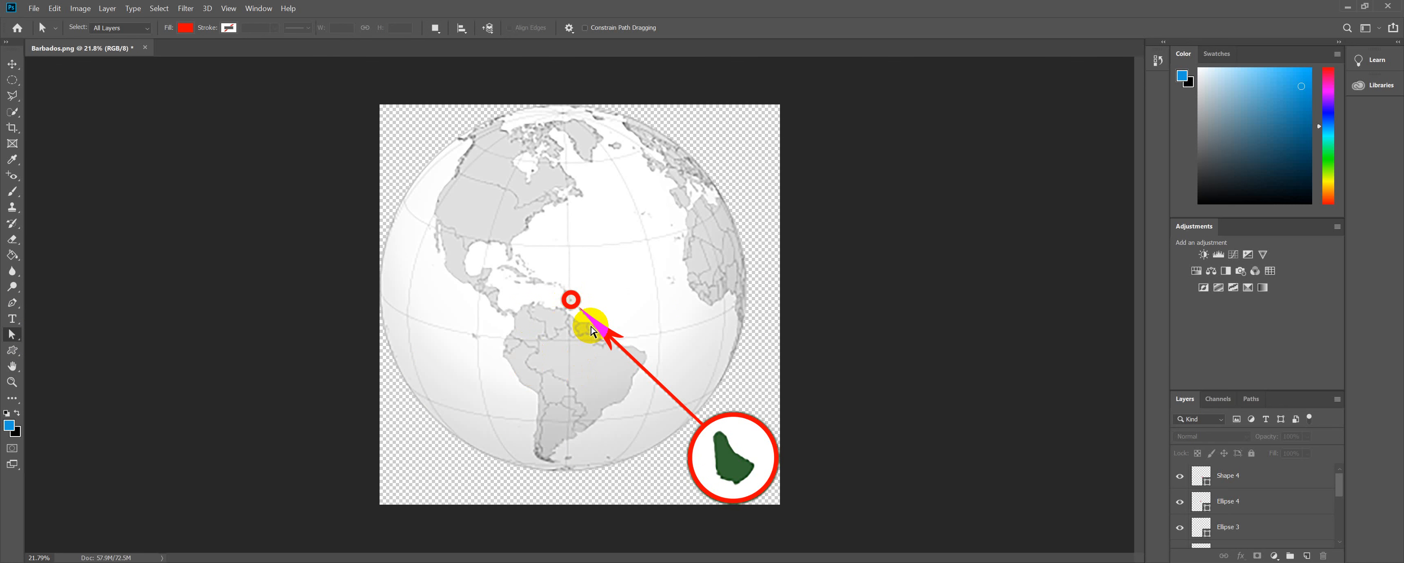
# Step: Compare the map with and without the red arrow and circles by hiding and reshowing the Shape 4, Ellipse 4 and Ellipse 3 layers
pyautogui.scroll(2, 591, 330)
pyautogui.scroll(-4, 592, 329)
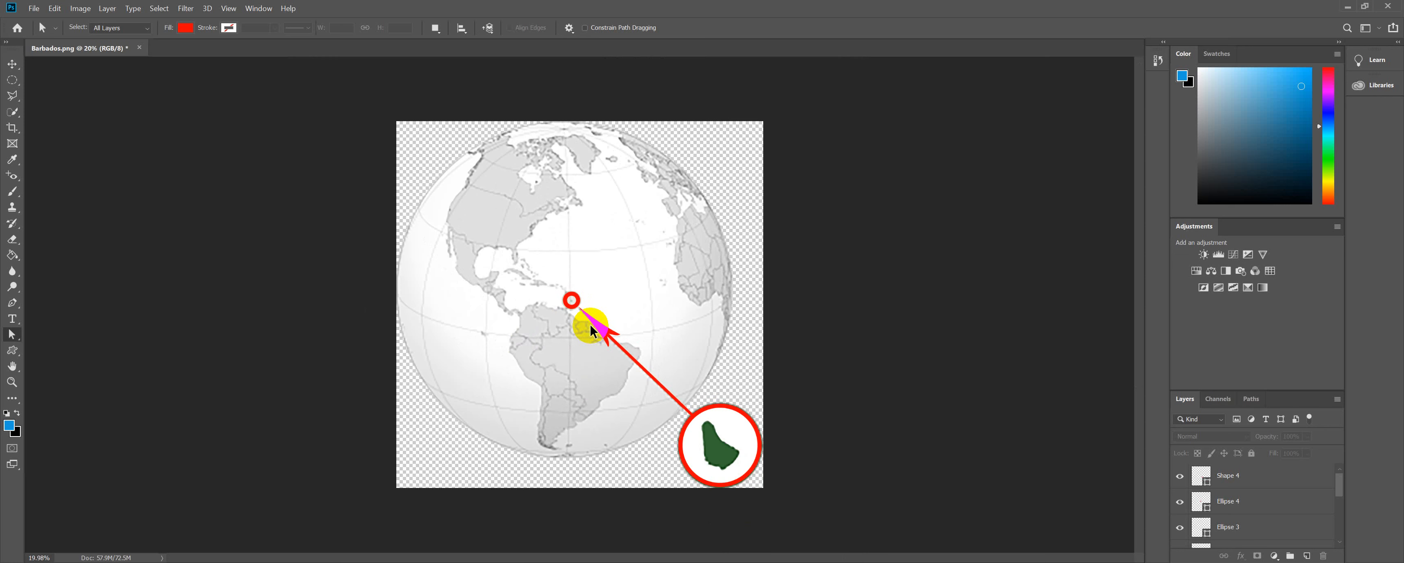
pyautogui.scroll(-1, 592, 329)
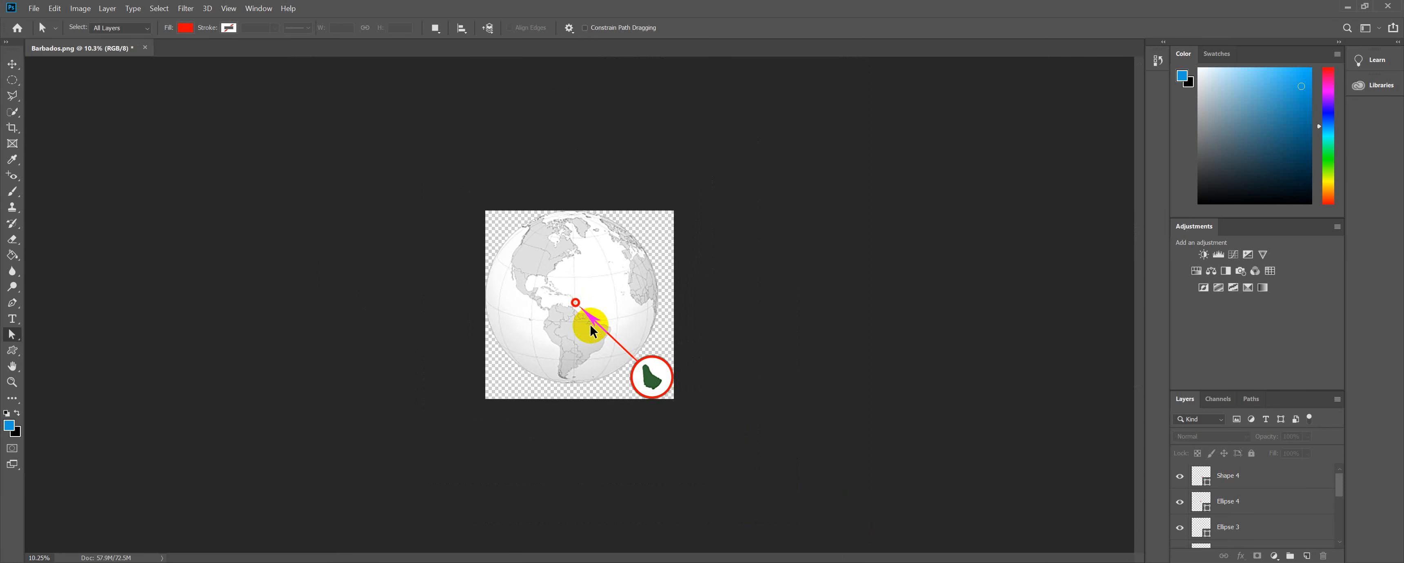
pyautogui.scroll(-3, 590, 327)
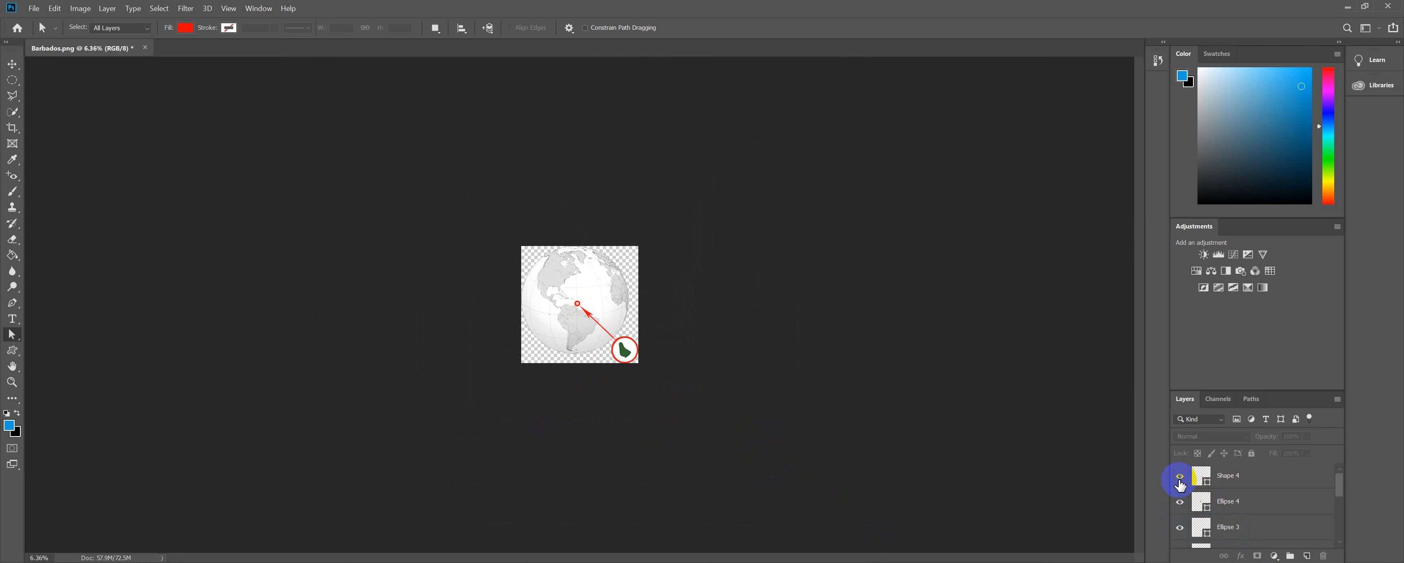
pyautogui.moveTo(1179, 489); pyautogui.dragTo(1179, 505)
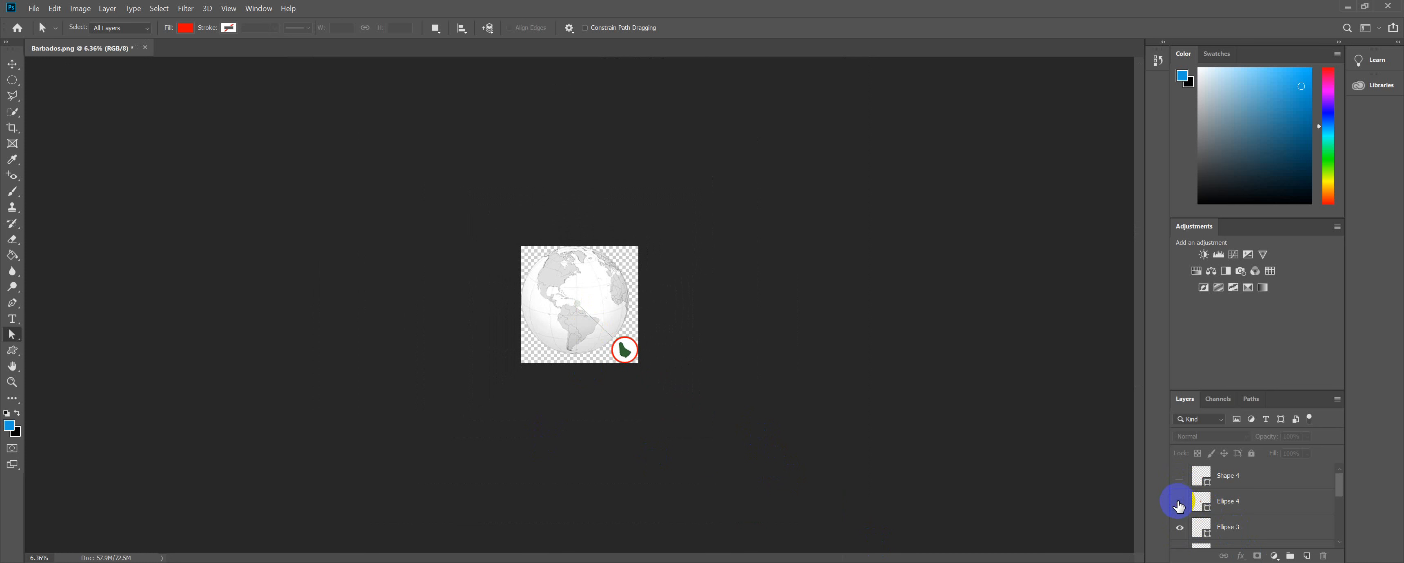
pyautogui.moveTo(1178, 509); pyautogui.dragTo(1180, 535)
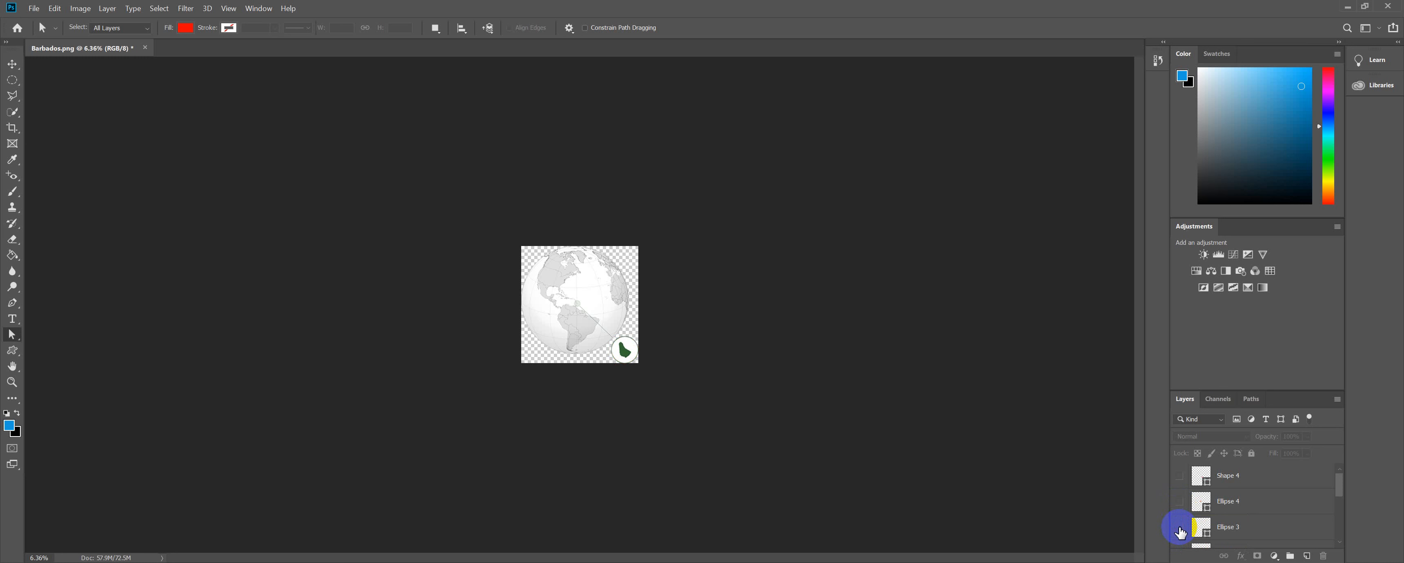
pyautogui.click(1180, 529)
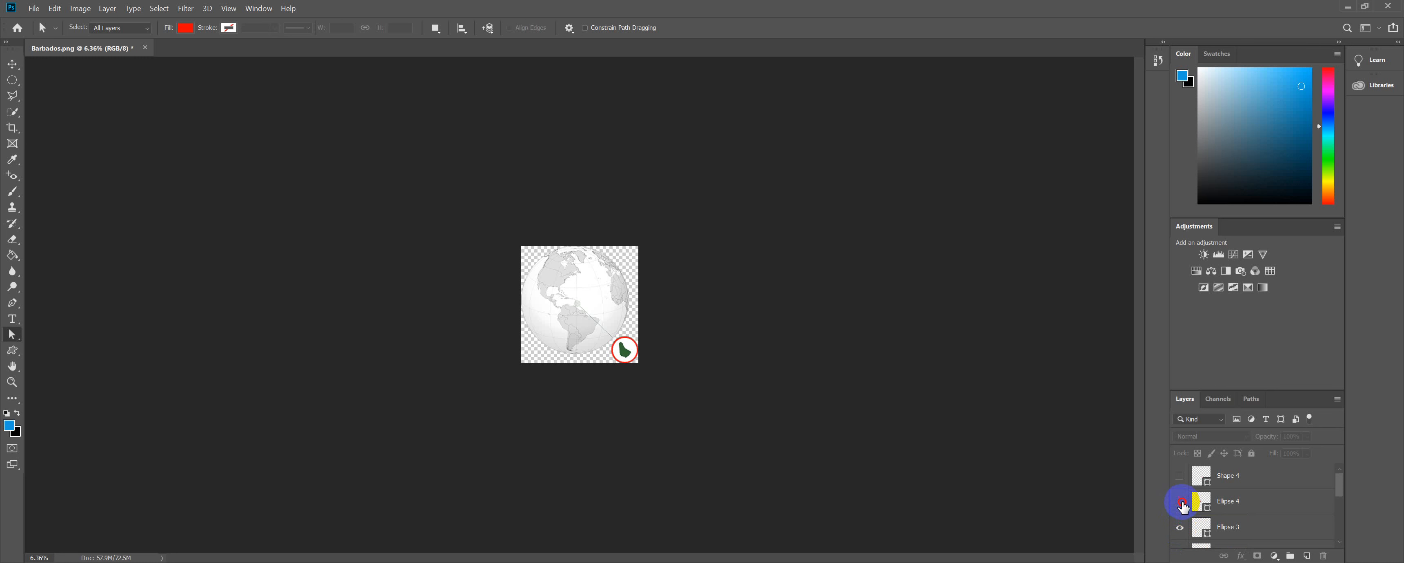
pyautogui.click(1180, 501)
pyautogui.click(1180, 477)
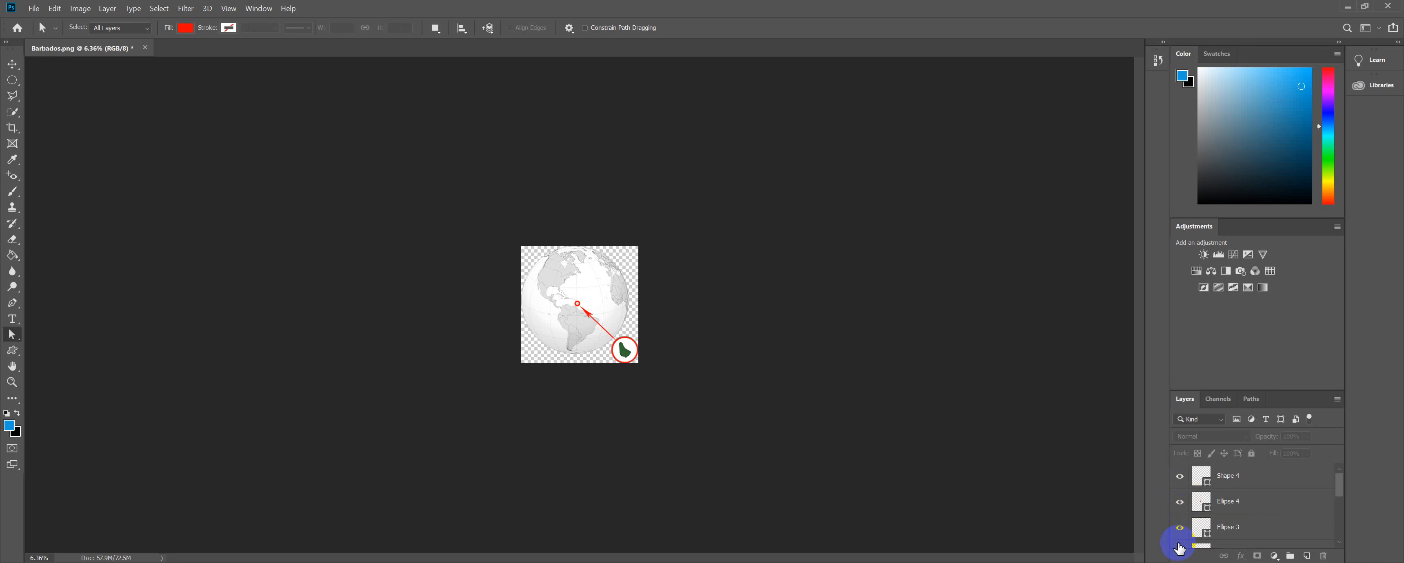